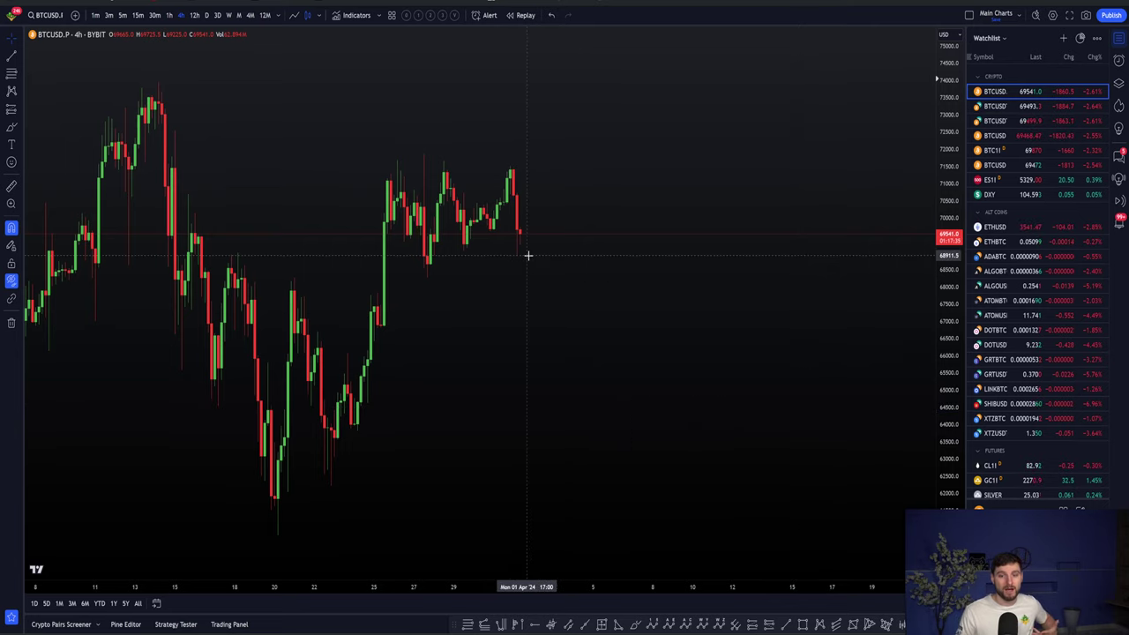
- Switch the BTCUSD.P chart to the 1-hour timeframe and show the hidden drawings
{"action": "left_click", "coordinate": [940, 79]}
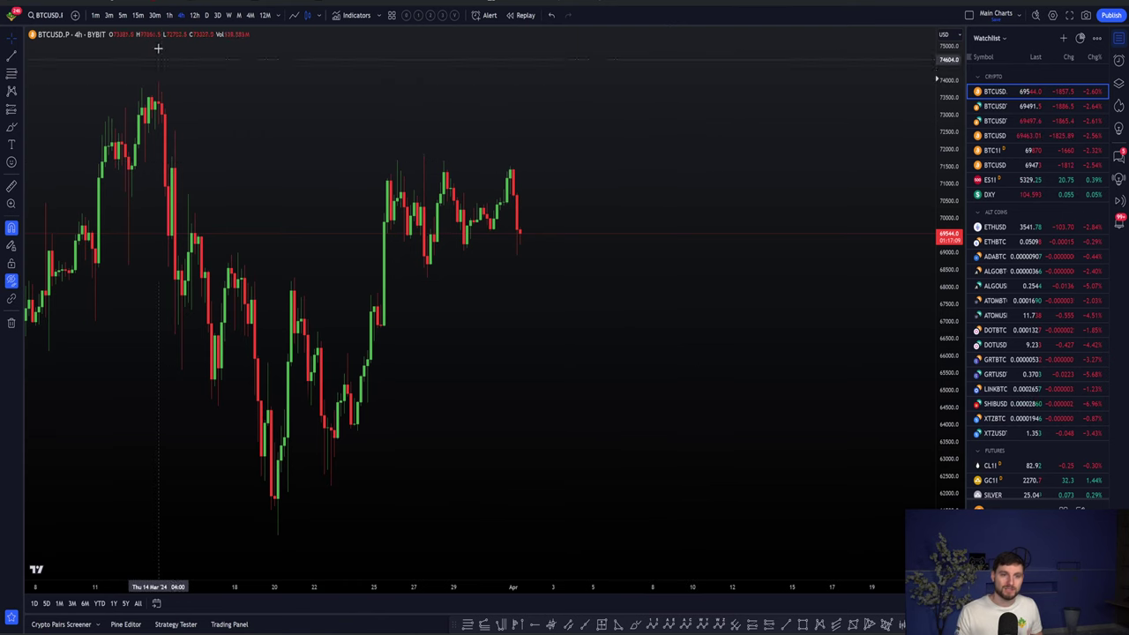
{"action": "left_click", "coordinate": [169, 16]}
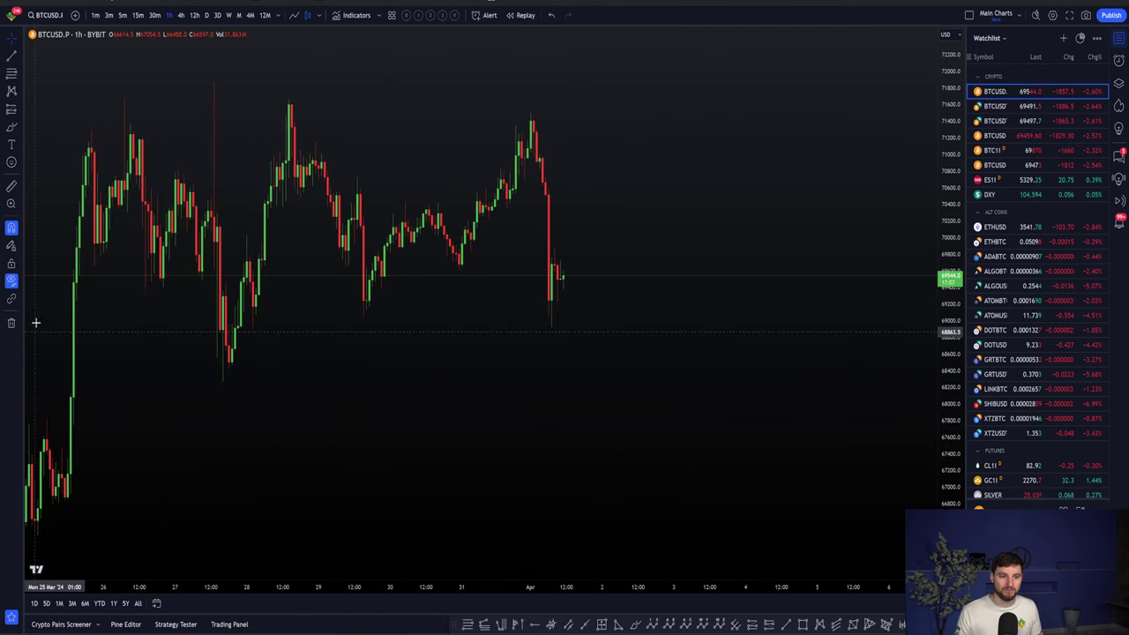
{"action": "left_click", "coordinate": [10, 281]}
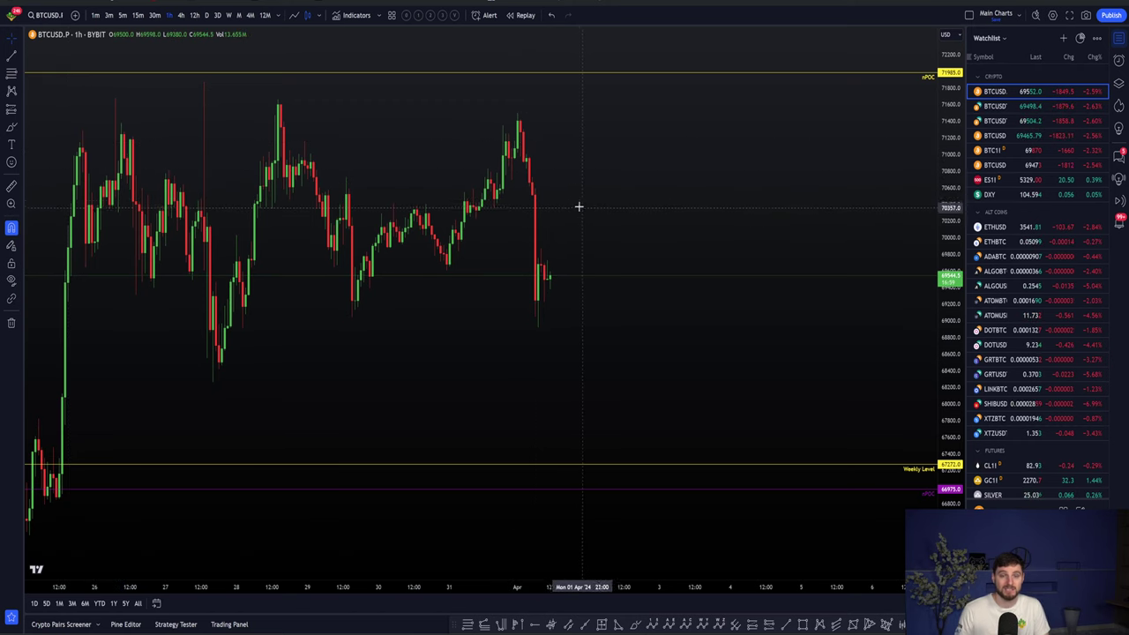
{"action": "scroll", "coordinate": [578, 206], "scroll_direction": "up", "scroll_amount": 2}
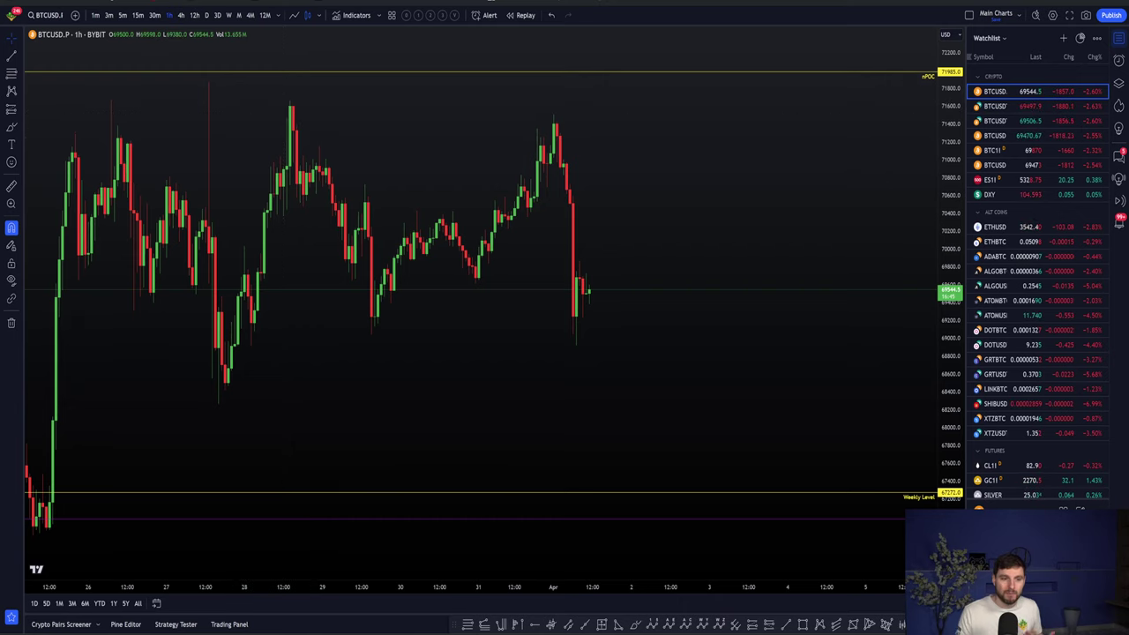
- Open the object tree and hide the nPOCs and HTF Levels drawing groups
{"action": "left_click", "coordinate": [1118, 83]}
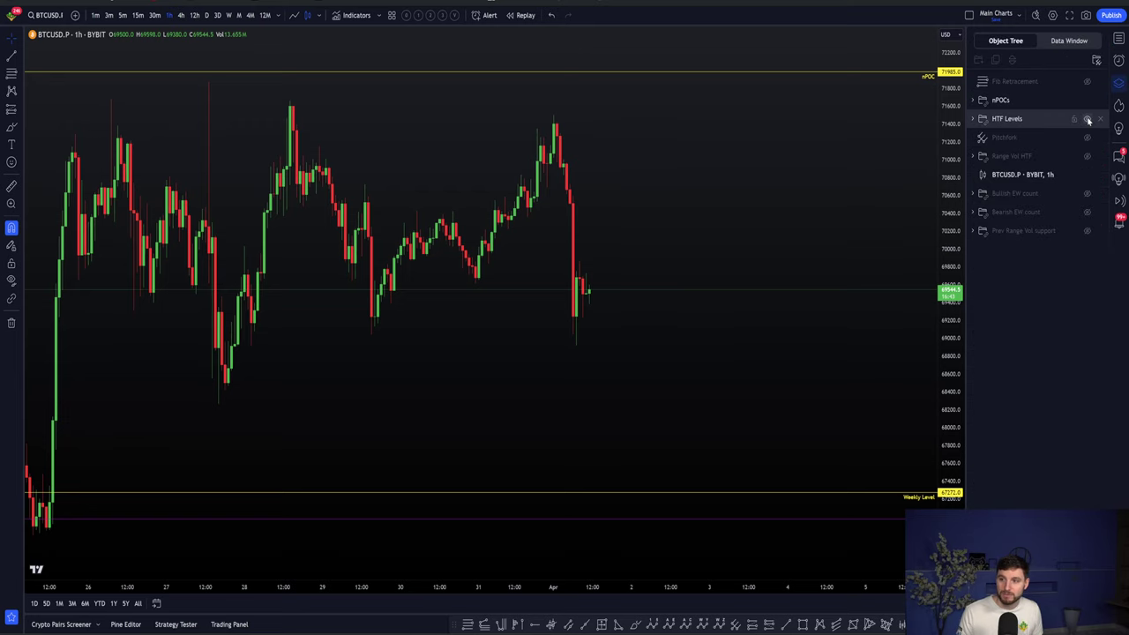
{"action": "left_click", "coordinate": [1087, 99]}
{"action": "left_click", "coordinate": [1087, 119]}
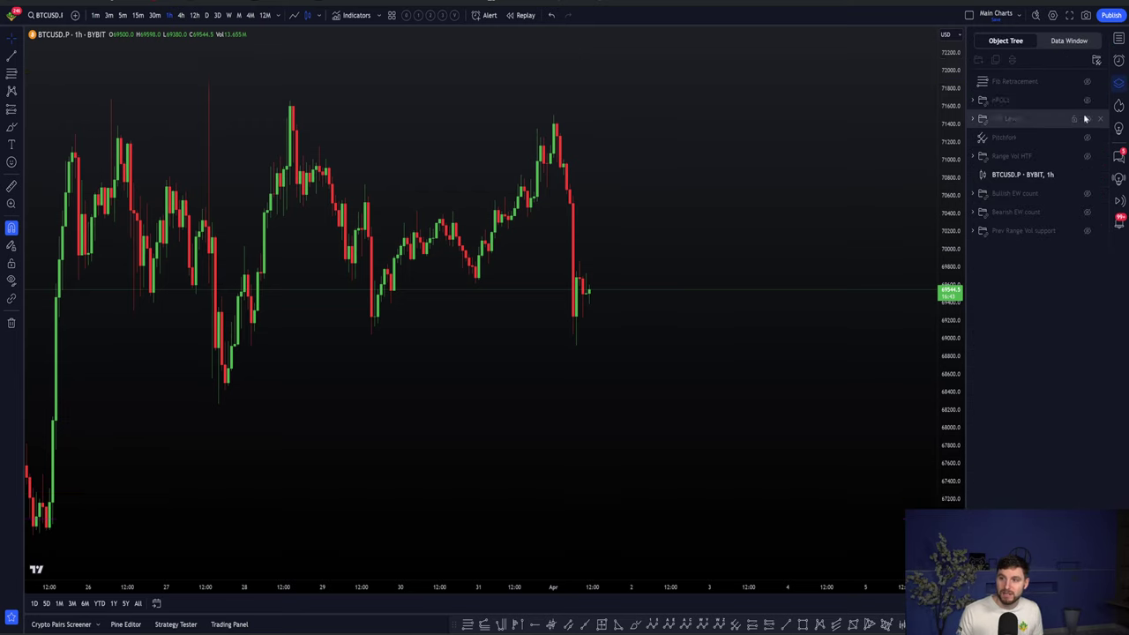
- On the 4-hour timeframe, draw a horizontal parallel channel from the 28 February level at about 58,605 up to the mid-March high
{"action": "scroll", "coordinate": [736, 237], "scroll_direction": "down", "scroll_amount": 2}
{"action": "scroll", "coordinate": [737, 237], "scroll_direction": "down", "scroll_amount": 3}
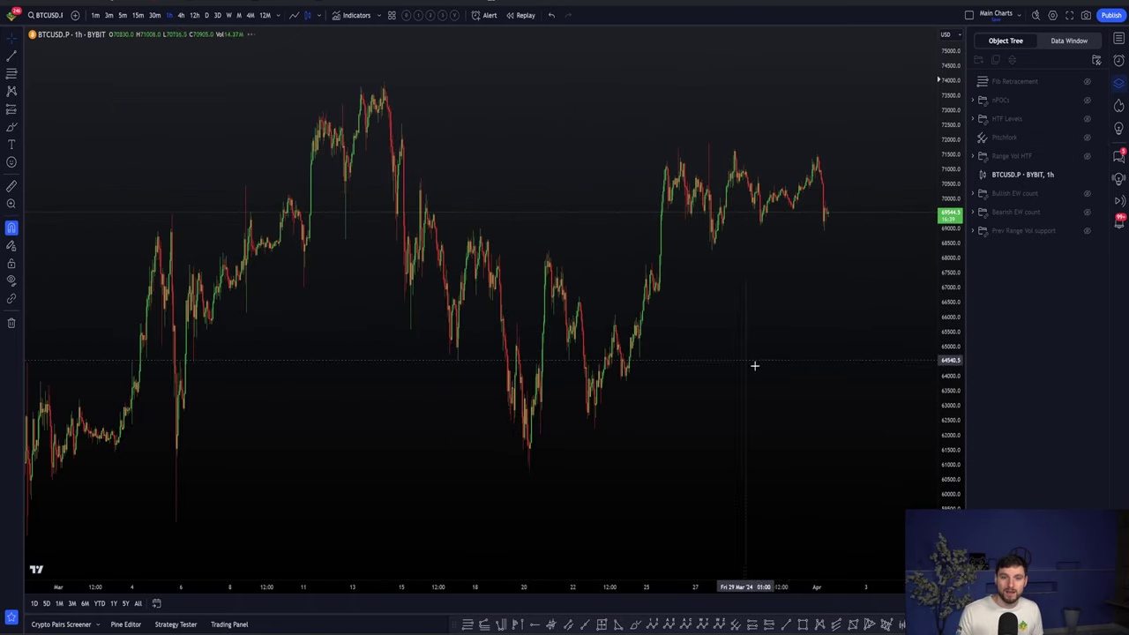
{"action": "left_click", "coordinate": [180, 15]}
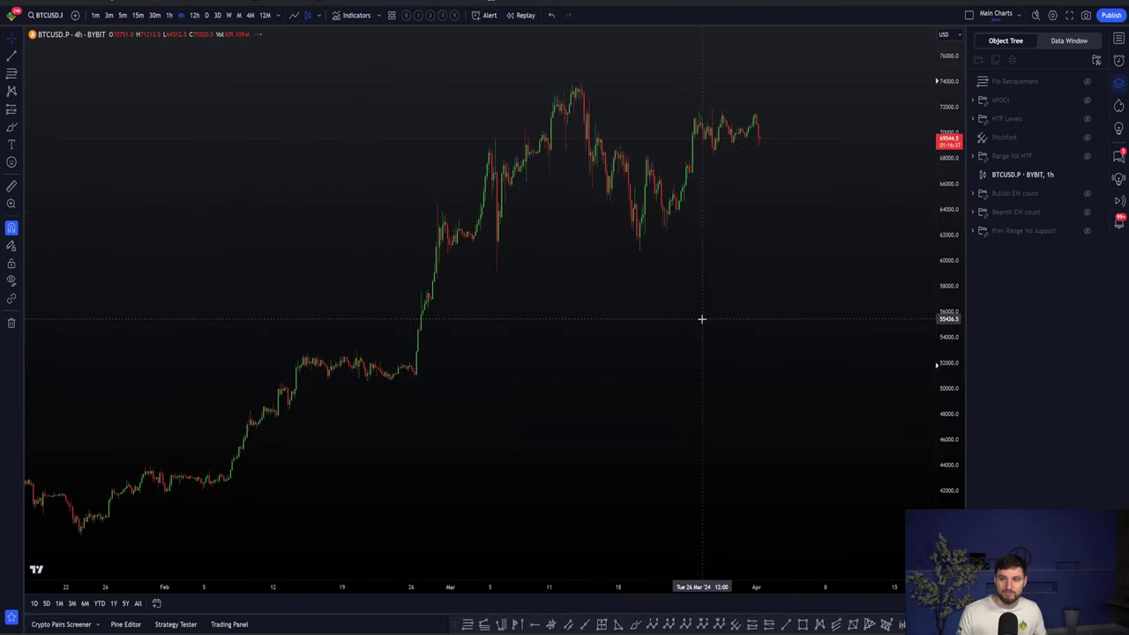
{"action": "left_click_drag", "start_coordinate": [700, 317], "coordinate": [547, 551]}
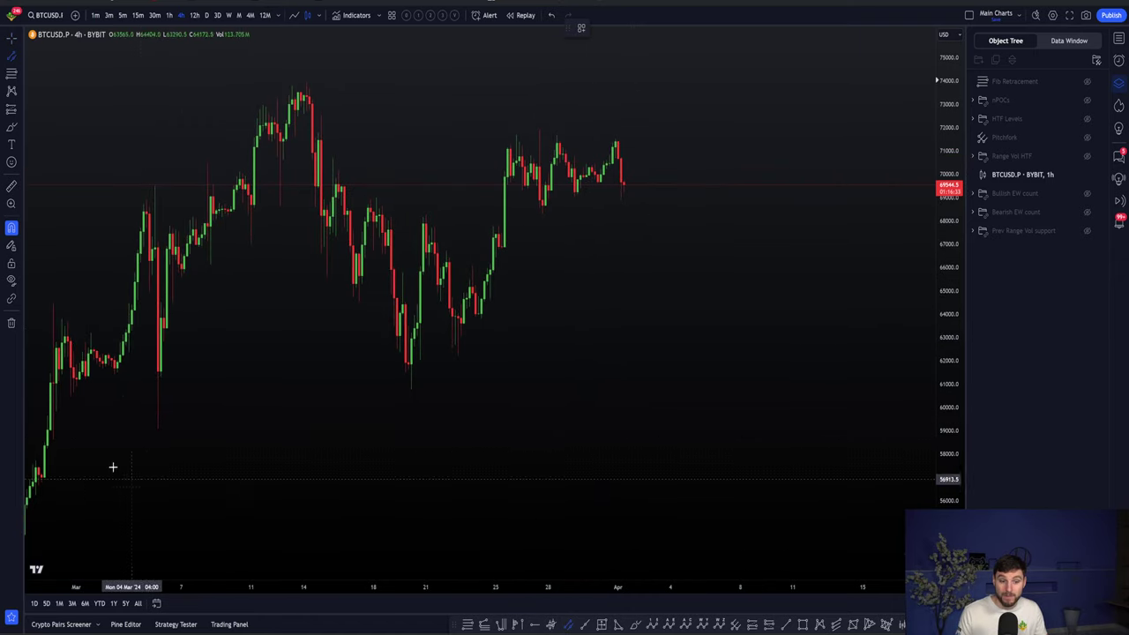
{"action": "left_click", "coordinate": [53, 438]}
{"action": "left_click", "coordinate": [323, 440]}
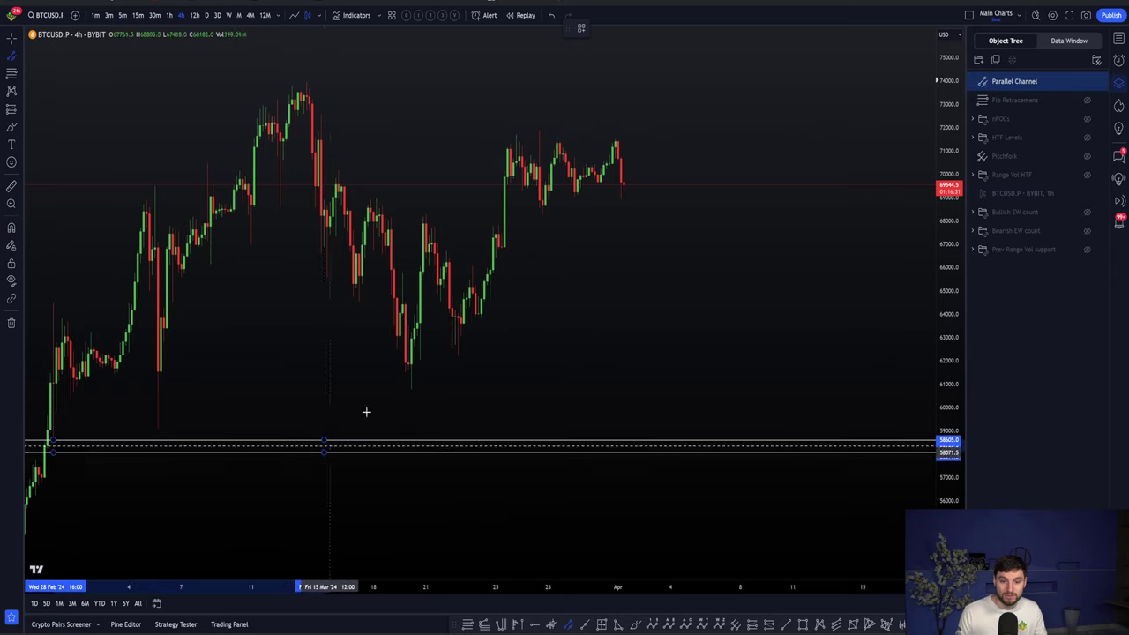
{"action": "left_click", "coordinate": [307, 79]}
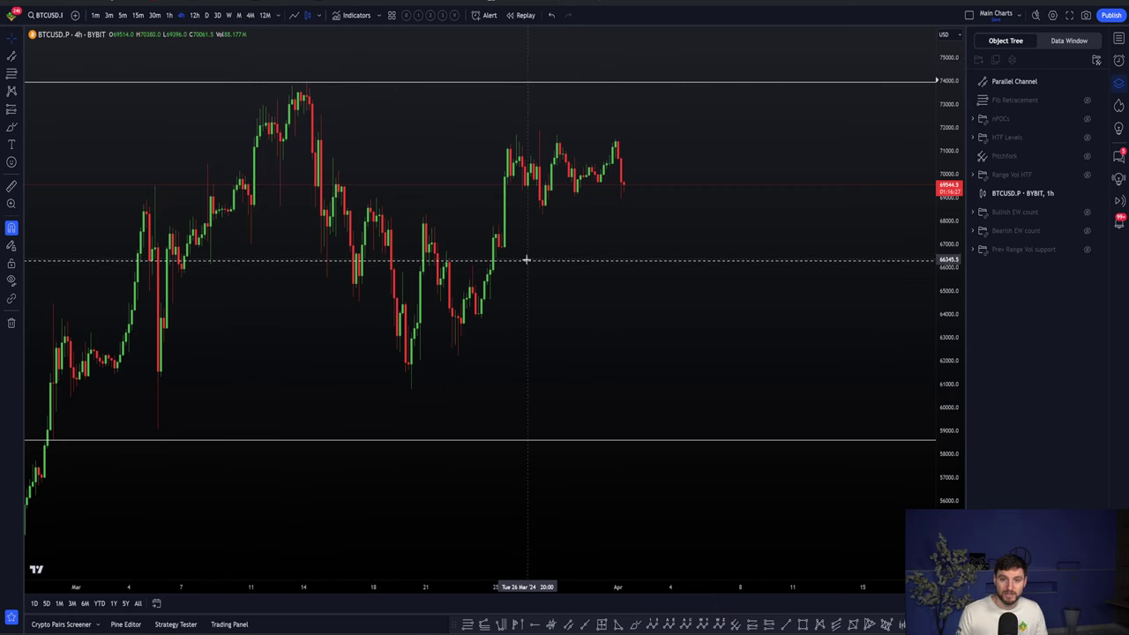
- Draw a second parallel channel from the 27 March high at about 71,870 down to the low at about 68,262, and delete it
{"action": "scroll", "coordinate": [514, 270], "scroll_direction": "up", "scroll_amount": 1}
{"action": "scroll", "coordinate": [461, 365], "scroll_direction": "up", "scroll_amount": 1}
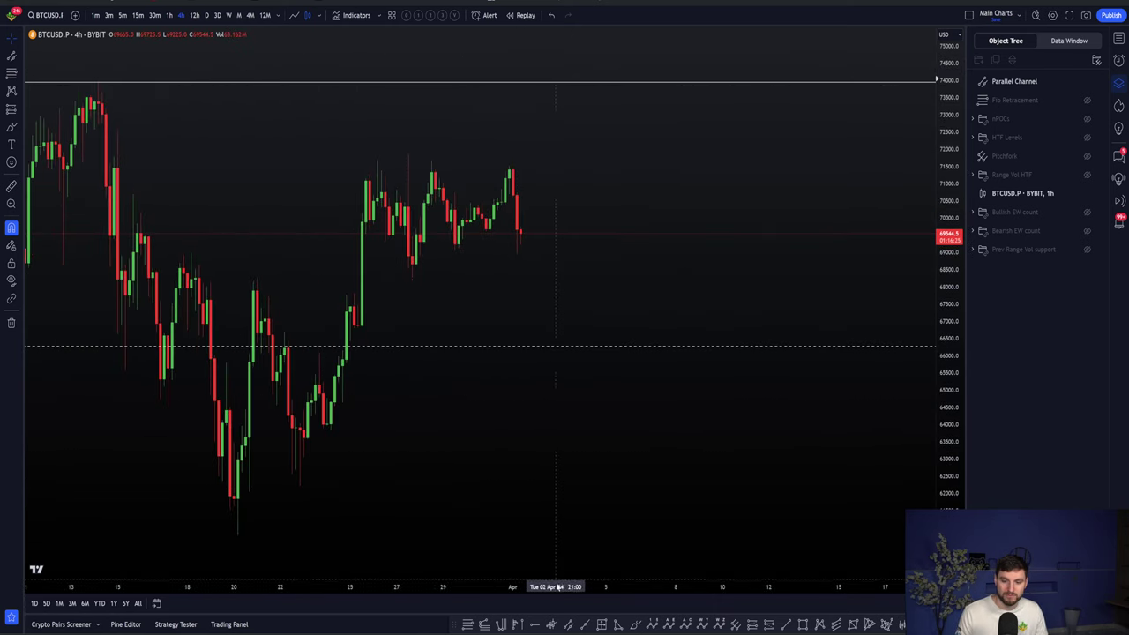
{"action": "left_click", "coordinate": [407, 154]}
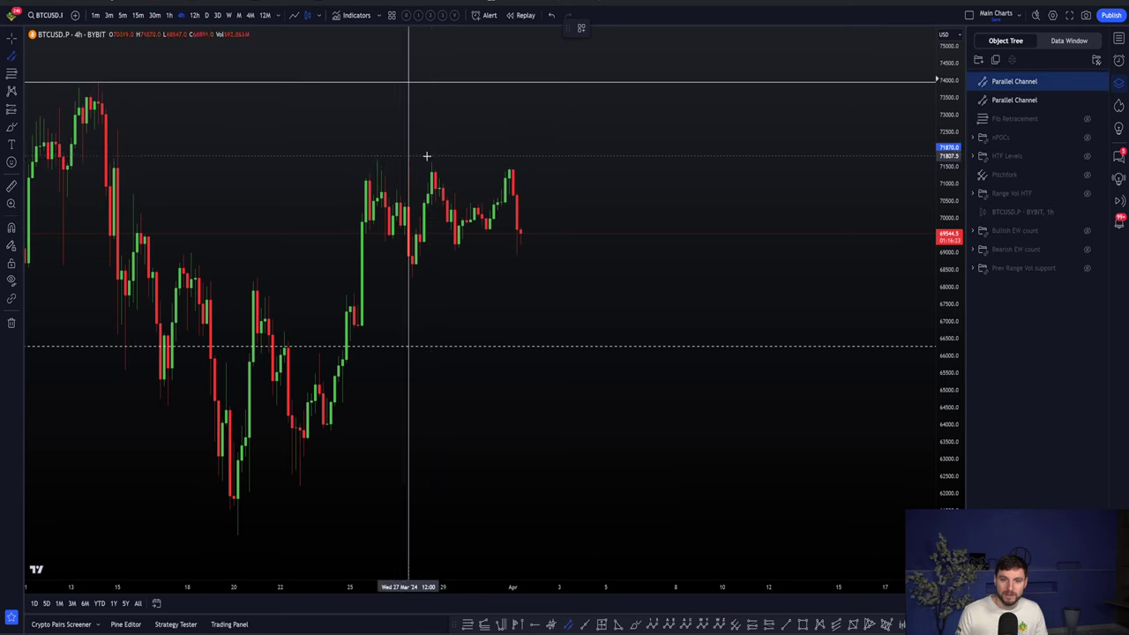
{"action": "left_click", "coordinate": [466, 154]}
{"action": "left_click", "coordinate": [411, 278]}
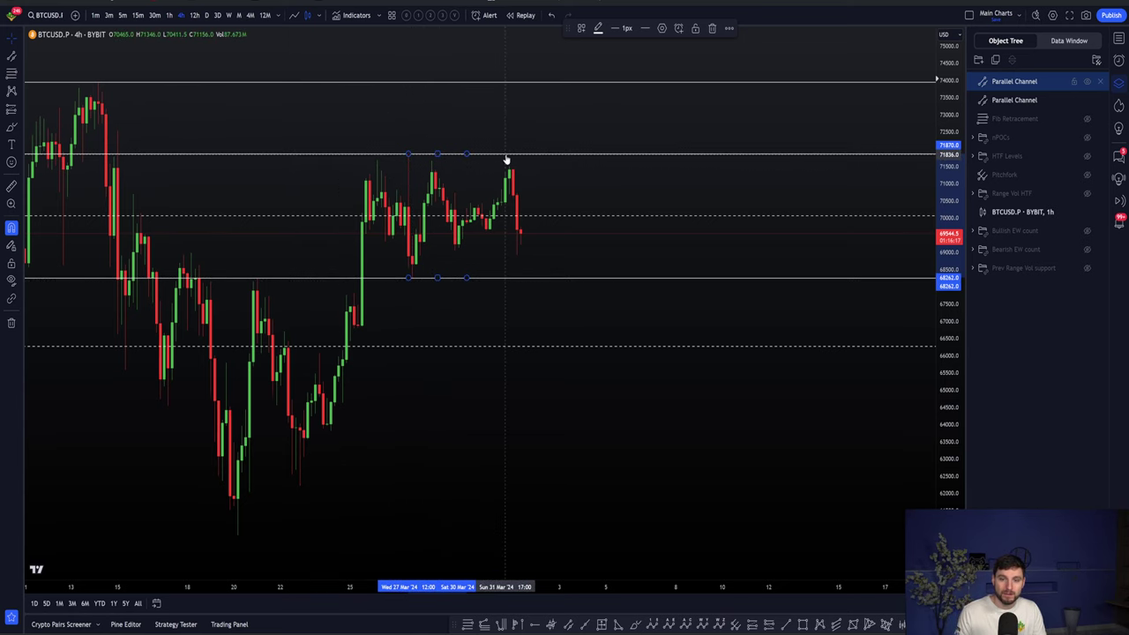
{"action": "key", "text": "Delete"}
- Examine the 4-hour price action against the remaining channel's upper boundary, midline and lower boundary
{"action": "scroll", "coordinate": [590, 241], "scroll_direction": "down", "scroll_amount": 5}
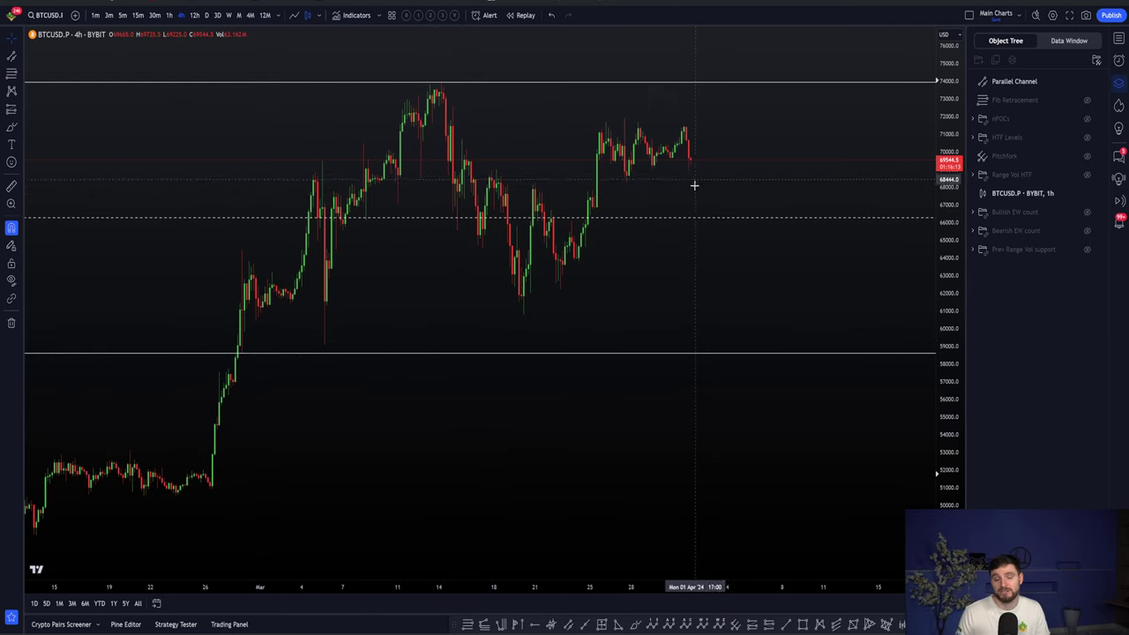
{"action": "scroll", "coordinate": [686, 181], "scroll_direction": "up", "scroll_amount": 1}
{"action": "scroll", "coordinate": [432, 331], "scroll_direction": "up", "scroll_amount": 3}
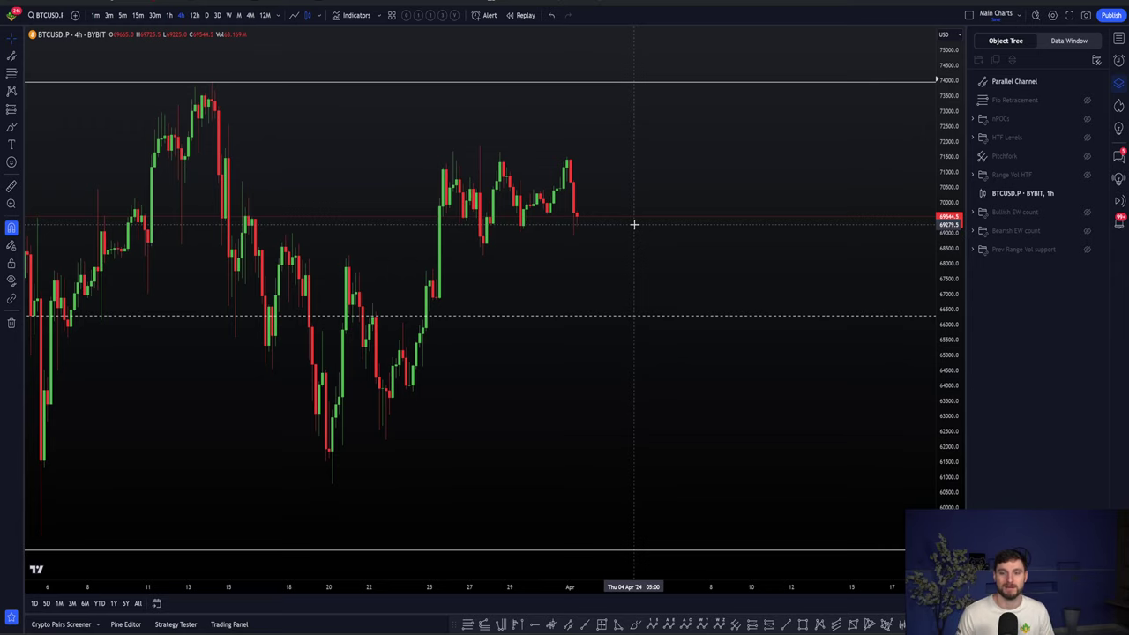
{"action": "scroll", "coordinate": [634, 223], "scroll_direction": "up", "scroll_amount": 1}
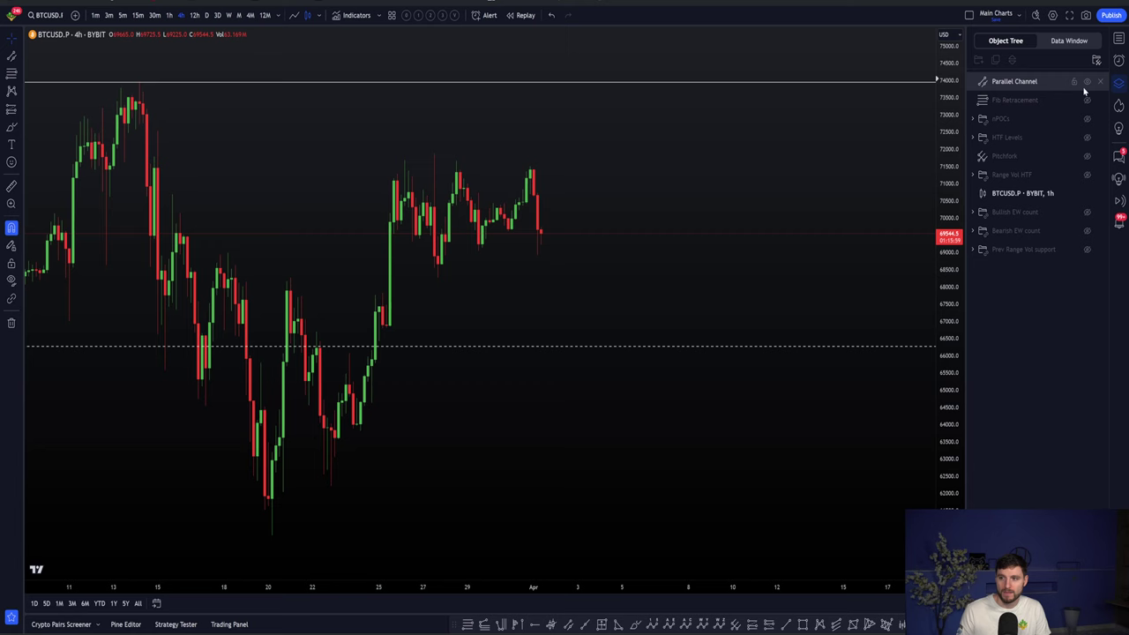
{"action": "scroll", "coordinate": [504, 308], "scroll_direction": "down", "scroll_amount": 1}
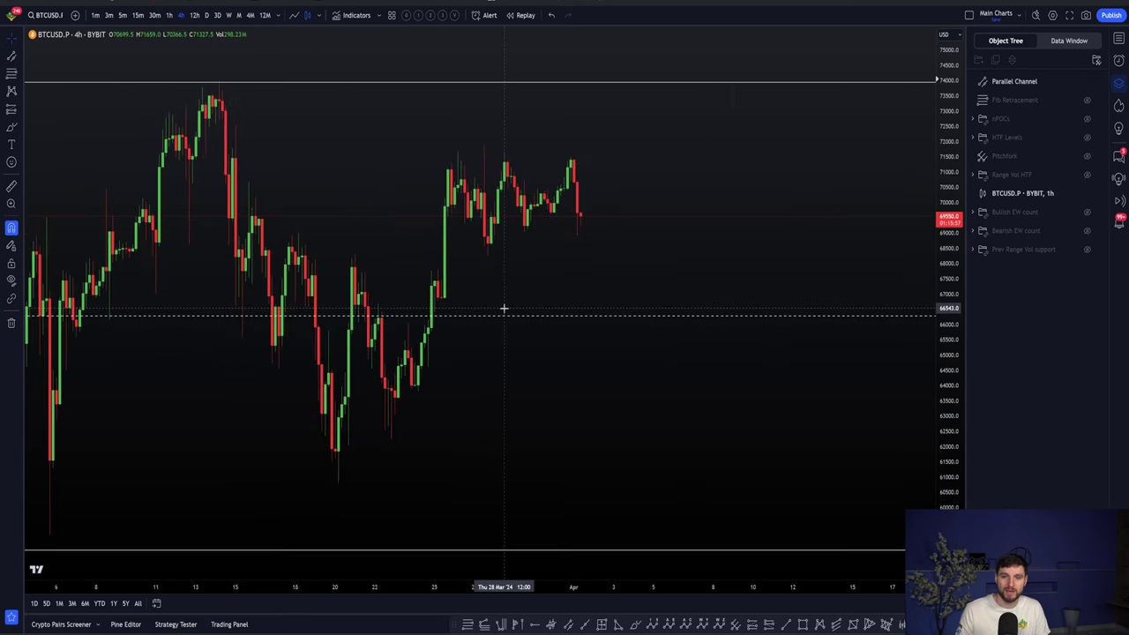
{"action": "scroll", "coordinate": [659, 251], "scroll_direction": "down", "scroll_amount": 4}
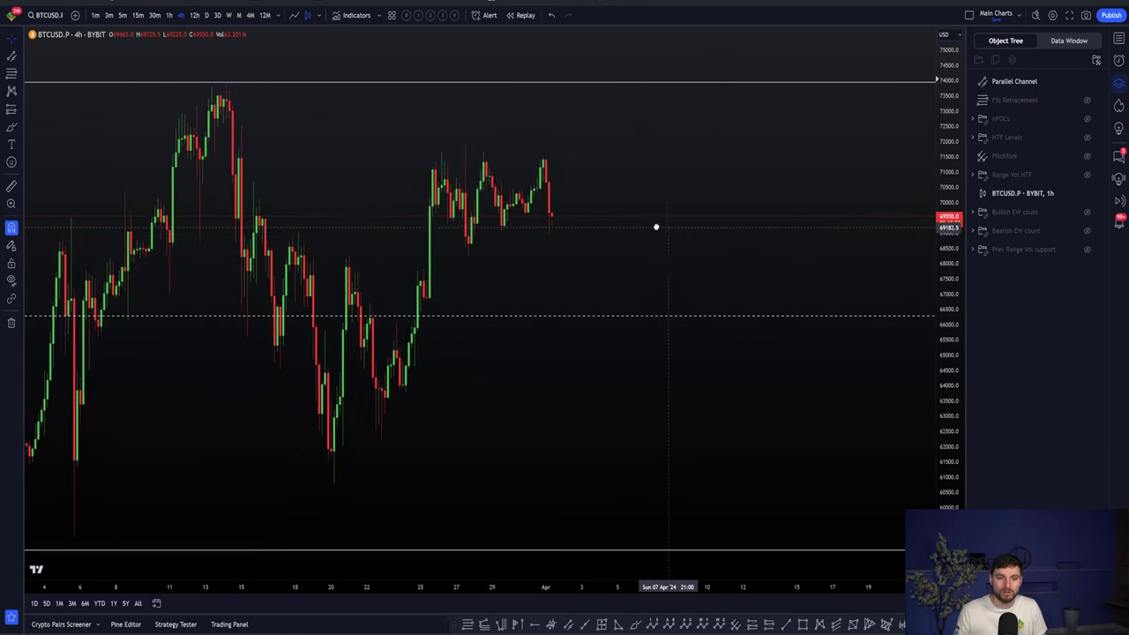
{"action": "scroll", "coordinate": [736, 184], "scroll_direction": "down", "scroll_amount": 2}
{"action": "left_click_drag", "start_coordinate": [735, 184], "coordinate": [657, 192]}
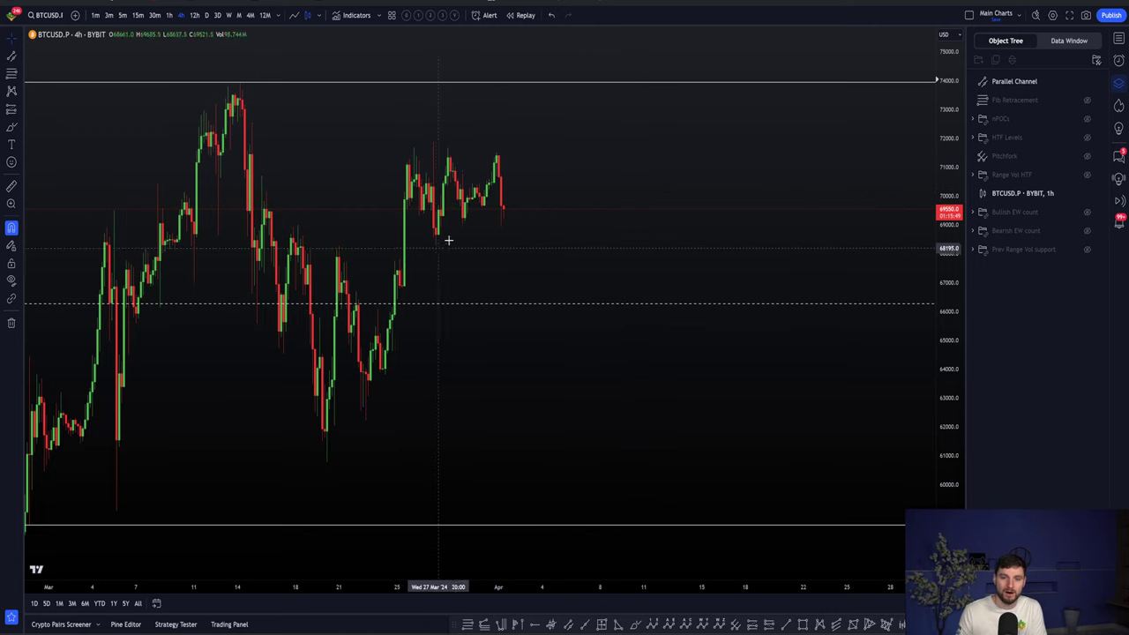
- Switch the chart back to the 1-hour timeframe and show the nPOCs and HTF Levels drawing groups around the price
{"action": "left_click", "coordinate": [168, 15]}
{"action": "scroll", "coordinate": [444, 277], "scroll_direction": "up", "scroll_amount": 3}
{"action": "scroll", "coordinate": [652, 288], "scroll_direction": "down", "scroll_amount": 3}
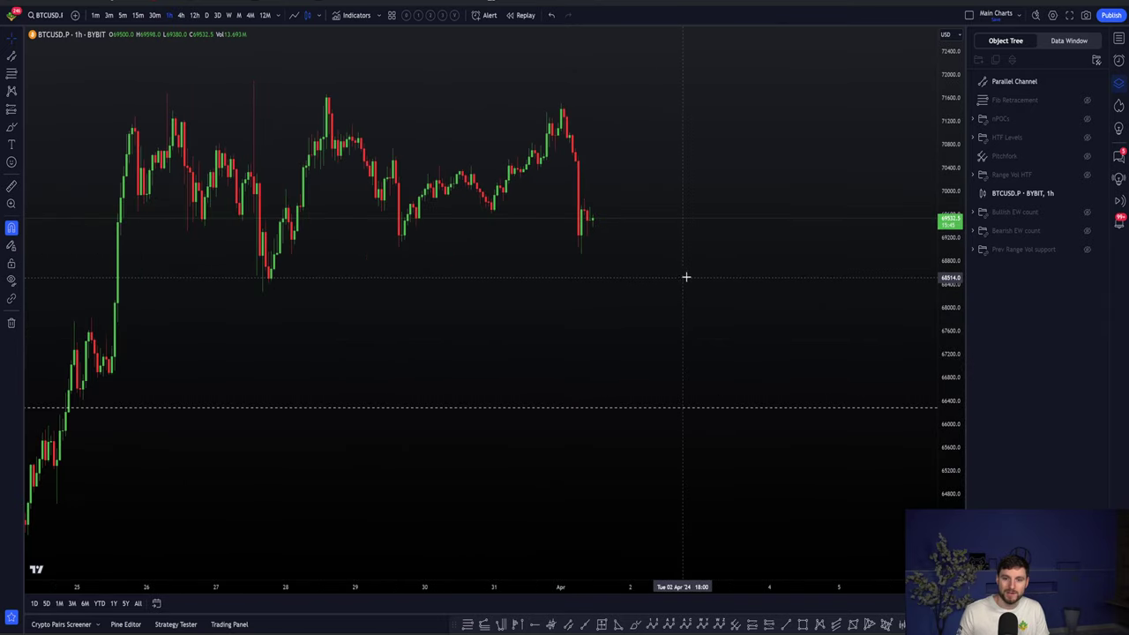
{"action": "scroll", "coordinate": [686, 277], "scroll_direction": "right", "scroll_amount": 3}
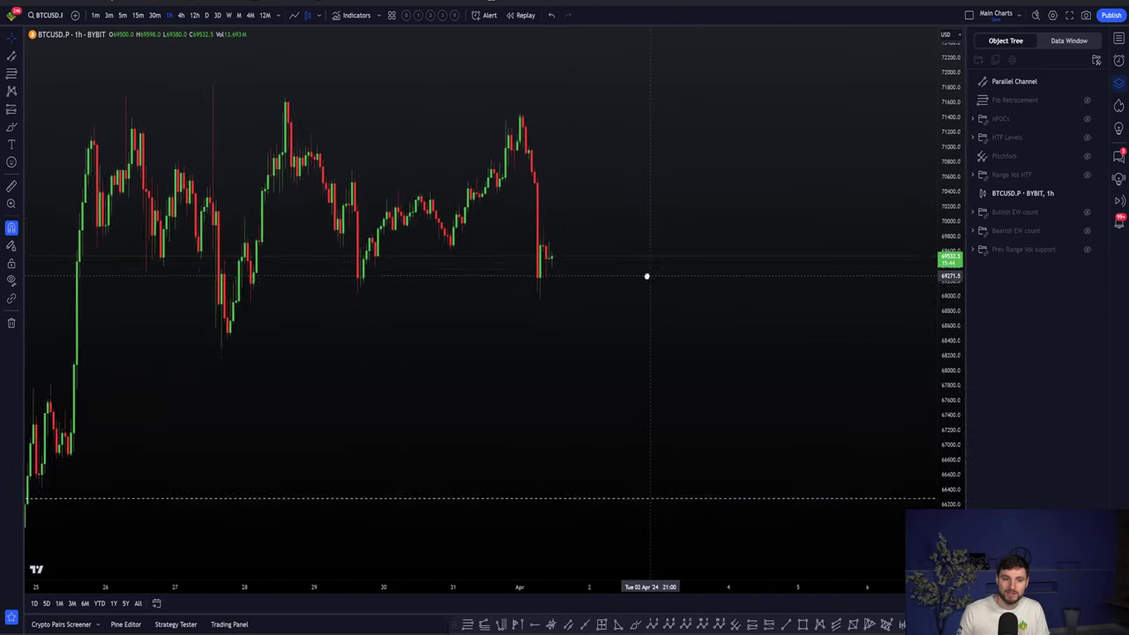
{"action": "left_click", "coordinate": [1087, 139]}
{"action": "left_click", "coordinate": [1087, 118]}
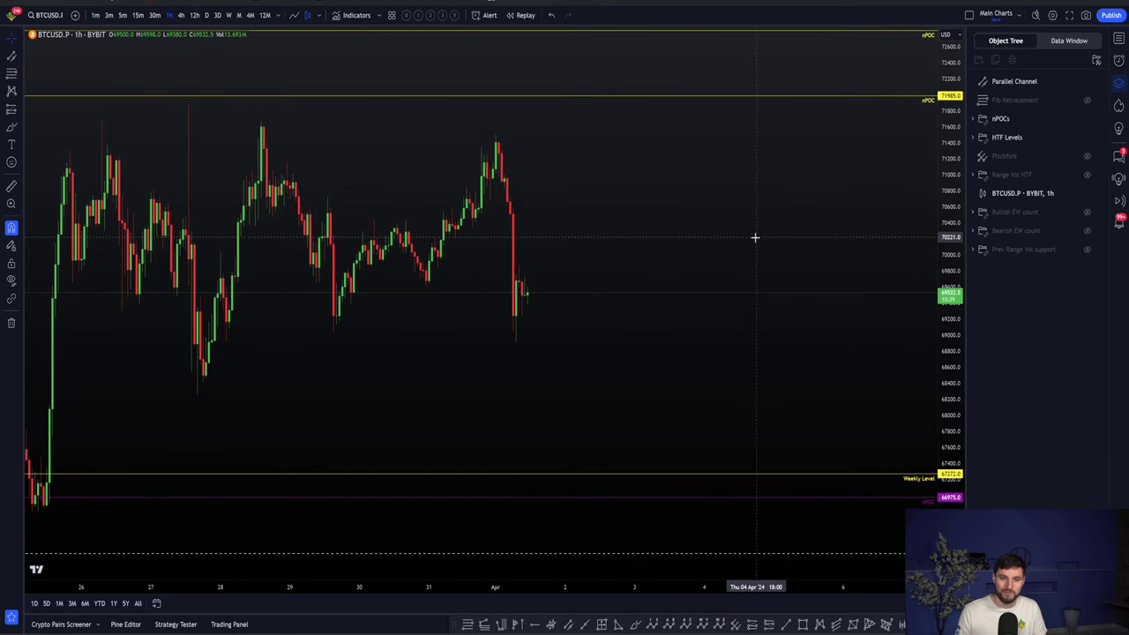
{"action": "left_click_drag", "start_coordinate": [754, 236], "coordinate": [740, 257]}
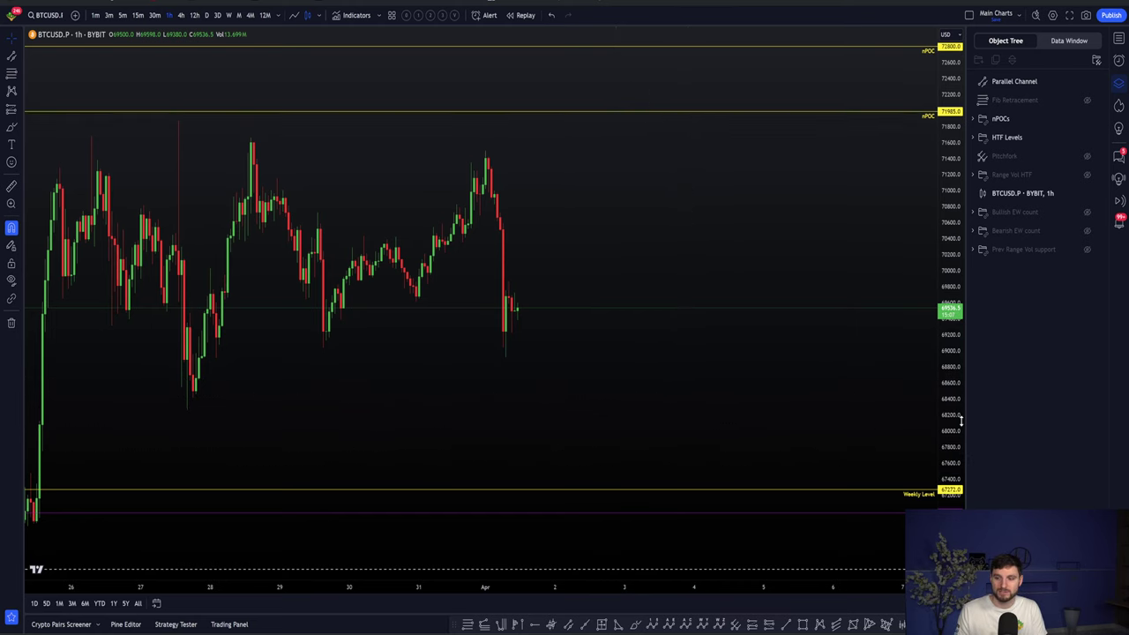
{"action": "left_click_drag", "start_coordinate": [960, 420], "coordinate": [885, 426]}
{"action": "scroll", "coordinate": [873, 436], "scroll_direction": "down", "scroll_amount": 1}
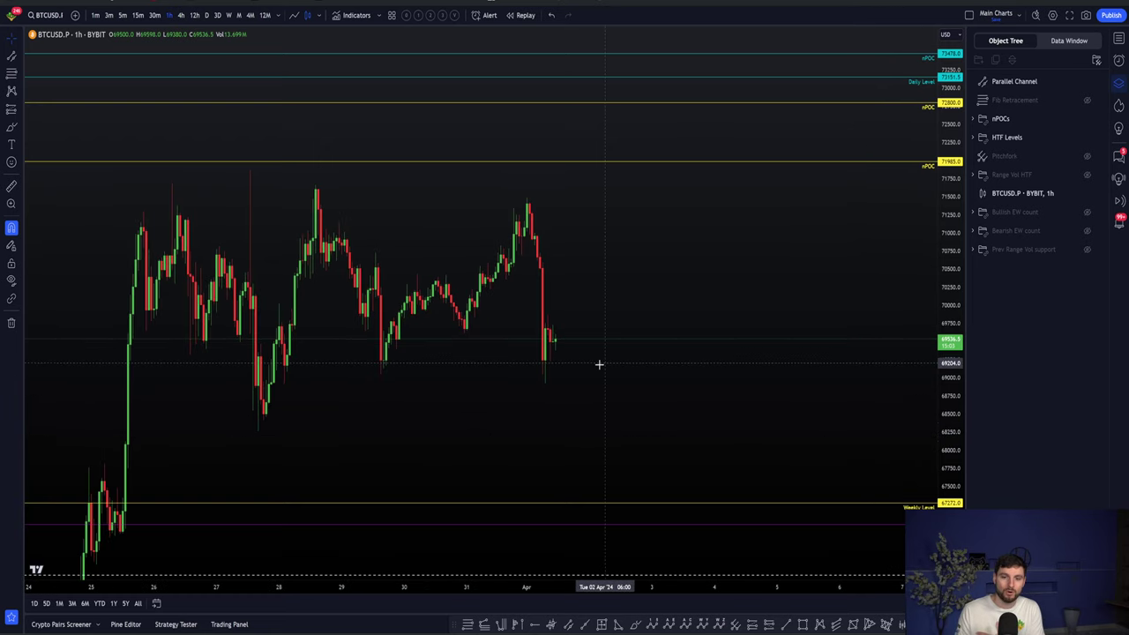
{"action": "left_click_drag", "start_coordinate": [950, 410], "coordinate": [950, 432]}
{"action": "left_click_drag", "start_coordinate": [880, 444], "coordinate": [834, 415]}
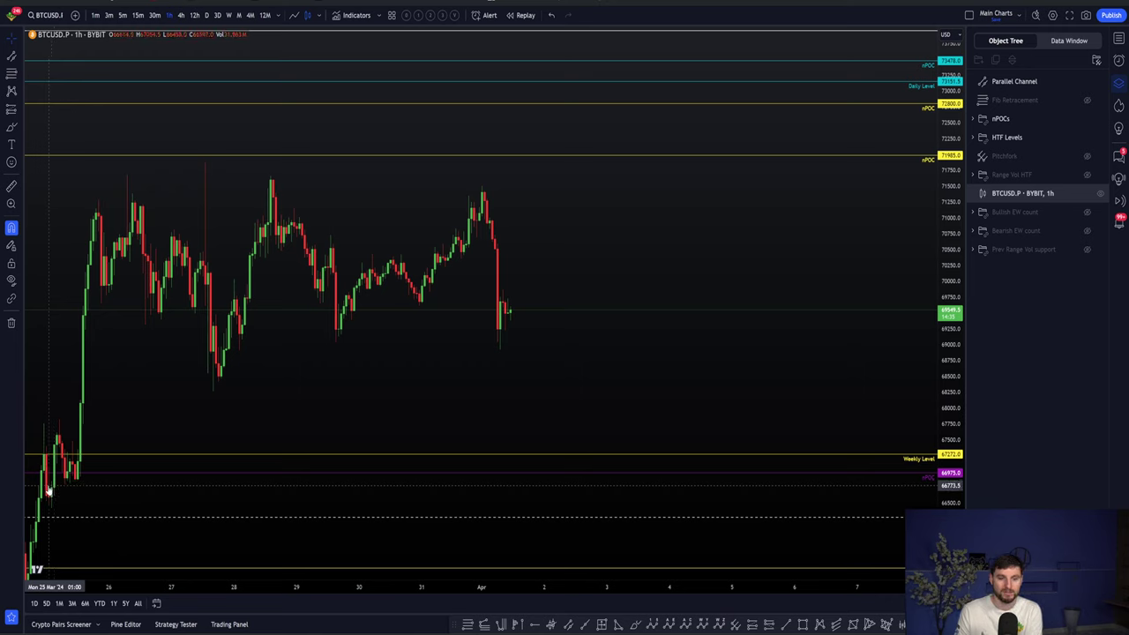
- Open the BTC1! CME futures chart from the watchlist, examine its gap between 22 and 25 March, and return to BTCUSD.P
{"action": "left_click", "coordinate": [1118, 38]}
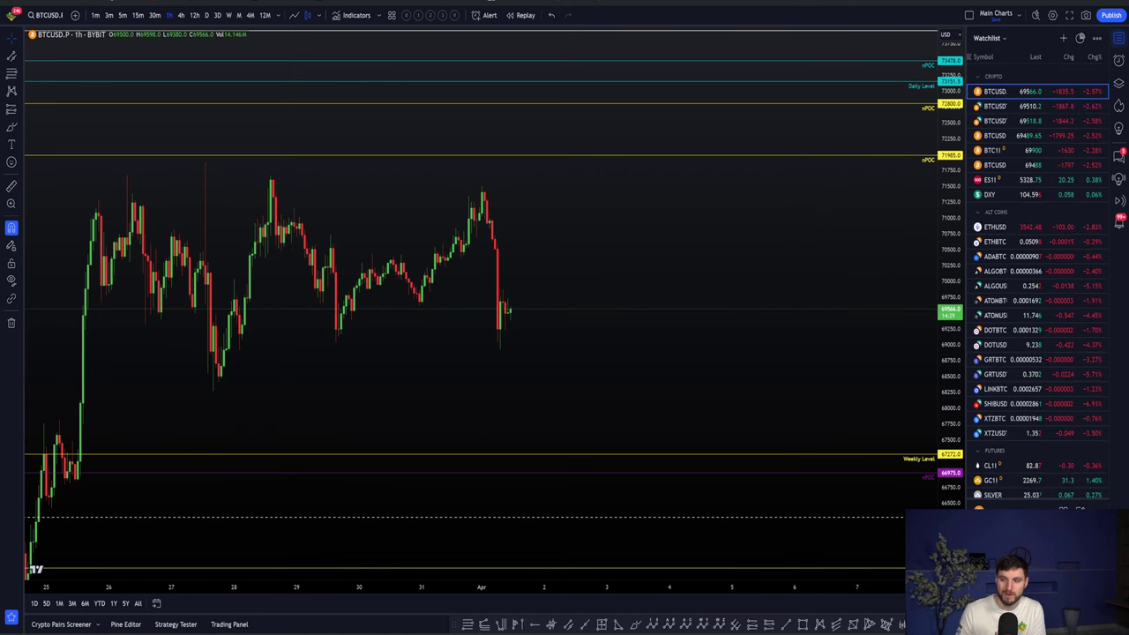
{"action": "key", "text": "Down"}
{"action": "key", "text": "Down"}
{"action": "key", "text": "Down"}
{"action": "key", "text": "Down"}
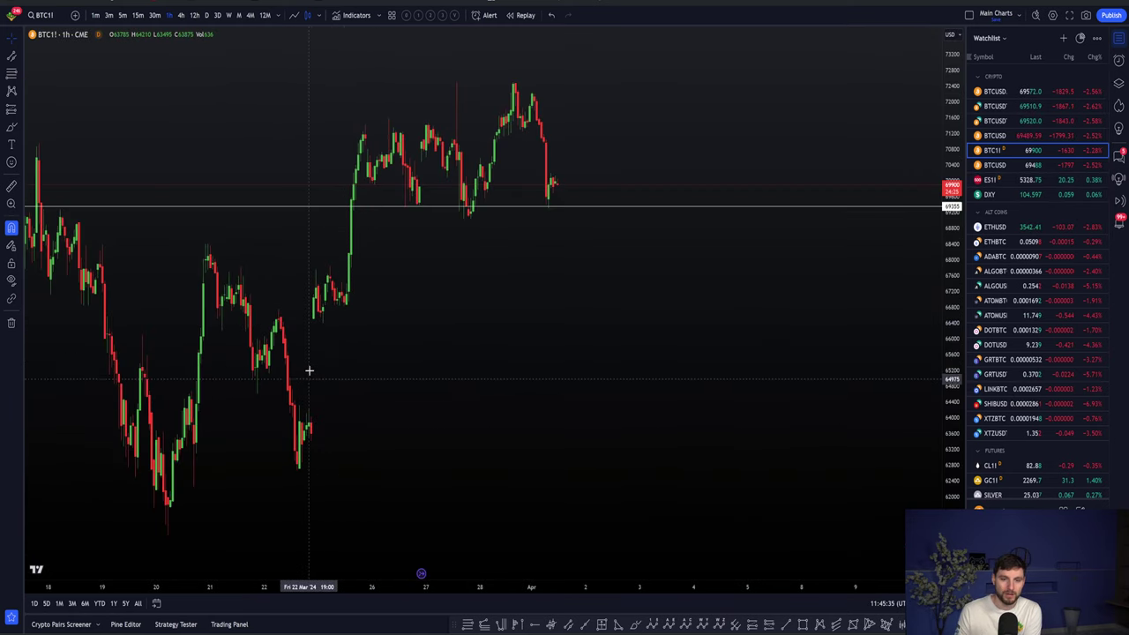
{"action": "scroll", "coordinate": [314, 425], "scroll_direction": "up", "scroll_amount": 1}
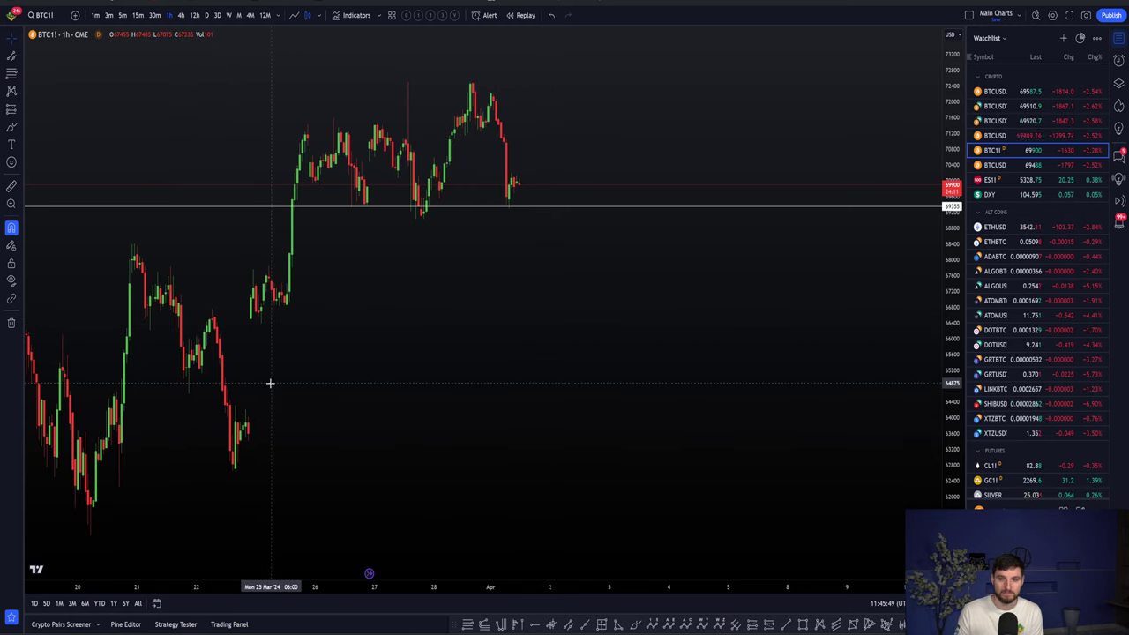
{"action": "scroll", "coordinate": [270, 382], "scroll_direction": "up", "scroll_amount": 3}
{"action": "scroll", "coordinate": [576, 423], "scroll_direction": "up", "scroll_amount": 3}
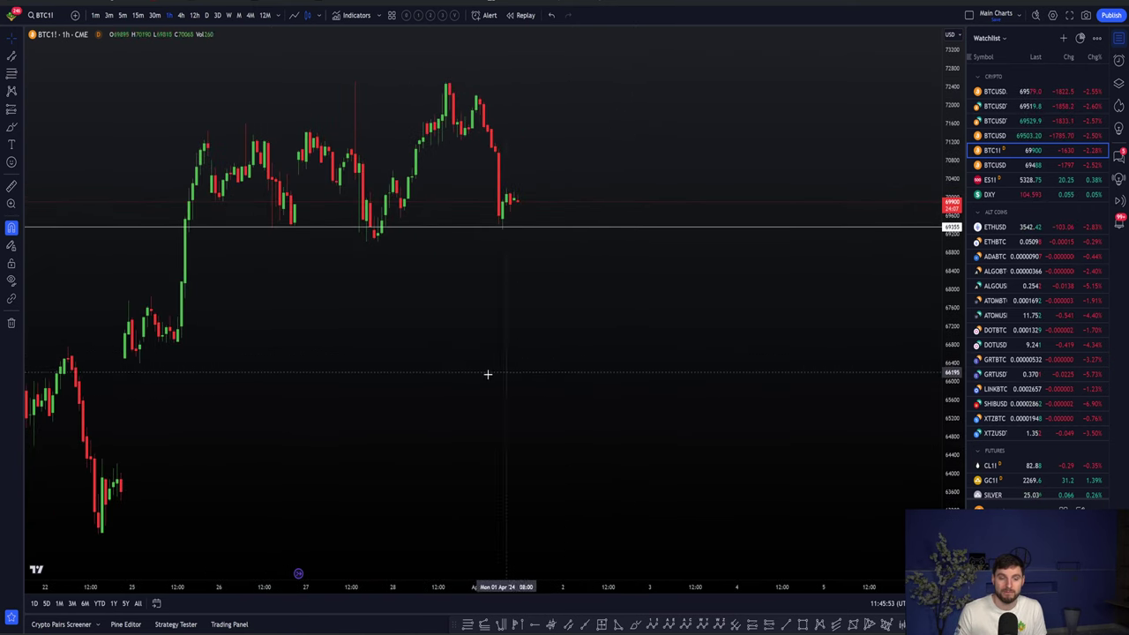
{"action": "left_click", "coordinate": [997, 91]}
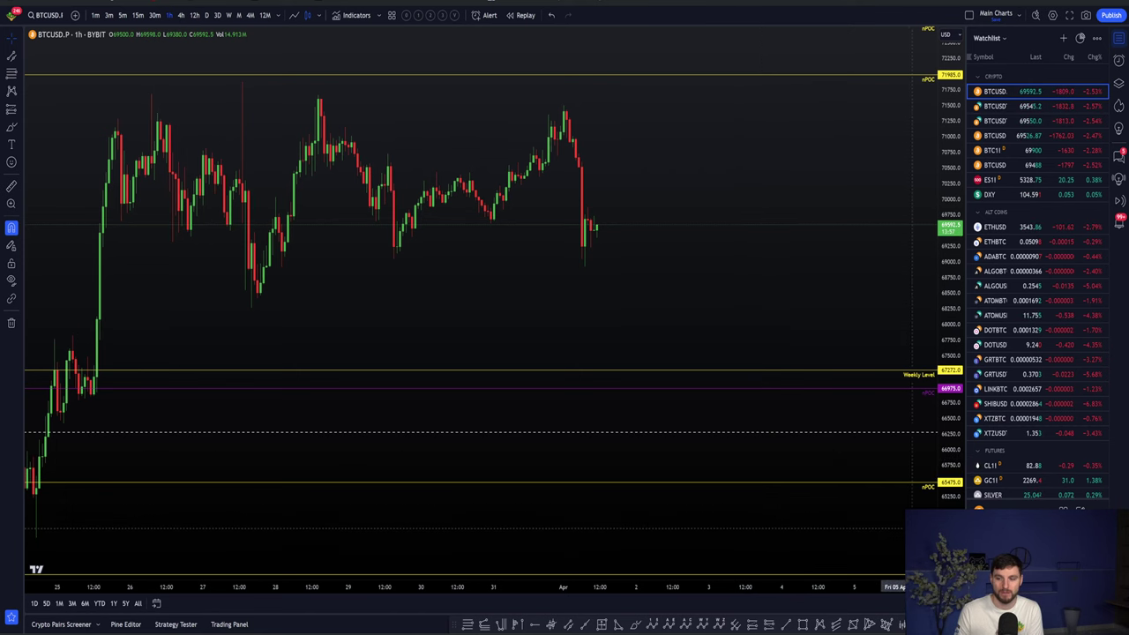
{"action": "left_click_drag", "start_coordinate": [758, 322], "coordinate": [746, 303]}
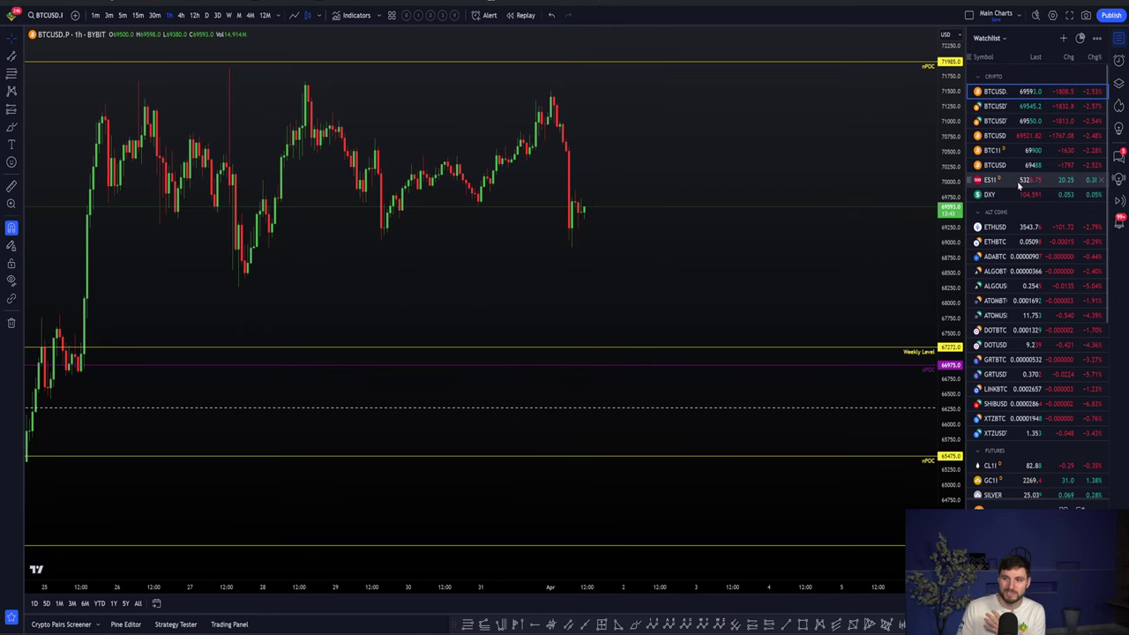
- Recheck the late-March gap on the BTC1! futures chart and go back to the BTCUSD.P 1-hour chart
{"action": "left_click", "coordinate": [1014, 150]}
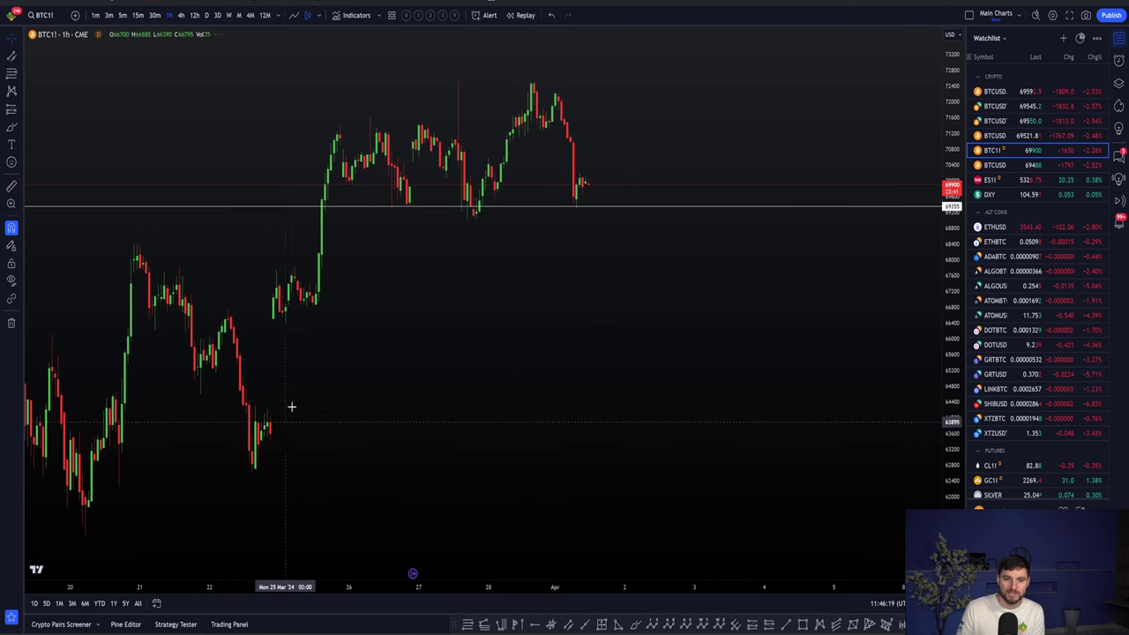
{"action": "scroll", "coordinate": [290, 350], "scroll_direction": "up", "scroll_amount": 1}
{"action": "left_click", "coordinate": [1021, 92]}
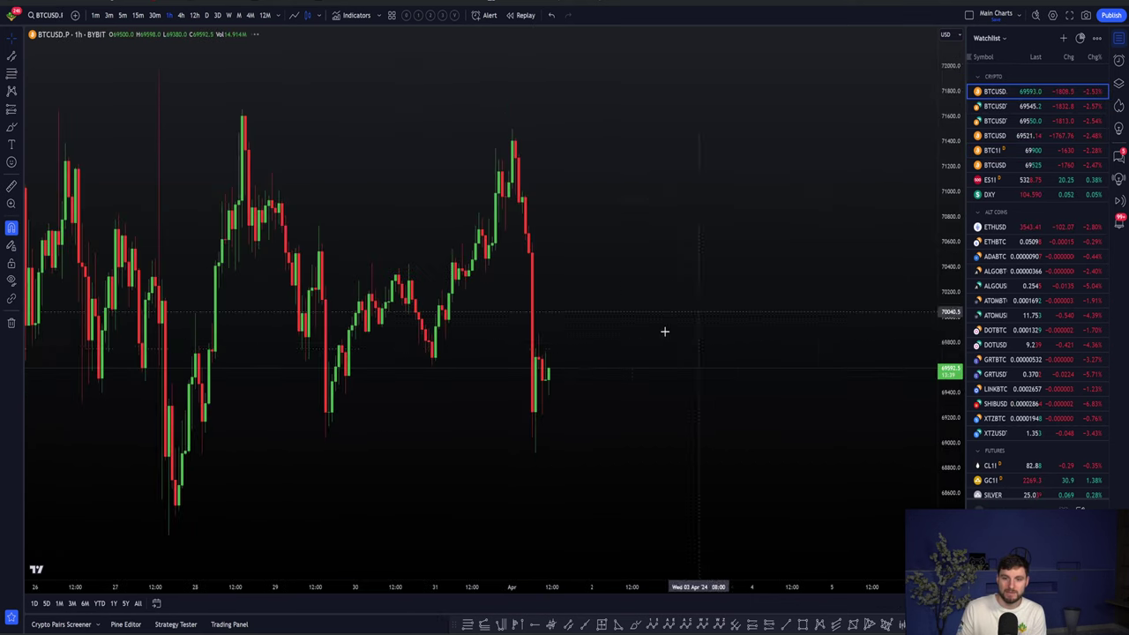
{"action": "scroll", "coordinate": [655, 373], "scroll_direction": "up", "scroll_amount": 3}
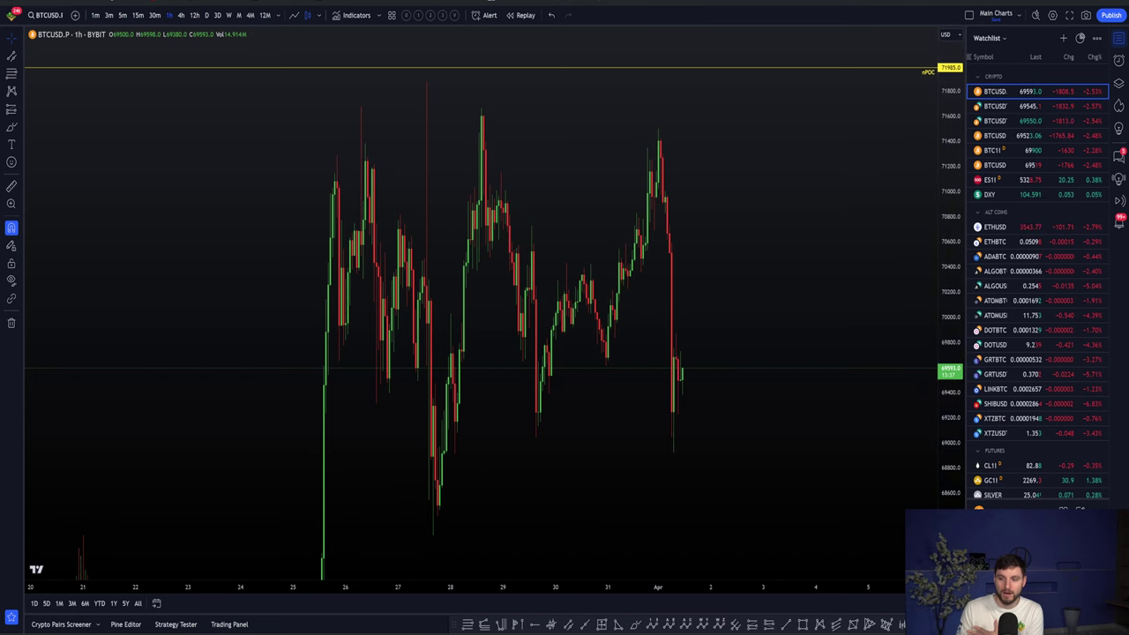
- Examine the BTCUSD.P 1-hour price action between the nPOC above it and the weekly level below
{"action": "scroll", "coordinate": [718, 408], "scroll_direction": "up", "scroll_amount": 3}
{"action": "scroll", "coordinate": [668, 321], "scroll_direction": "up", "scroll_amount": 2}
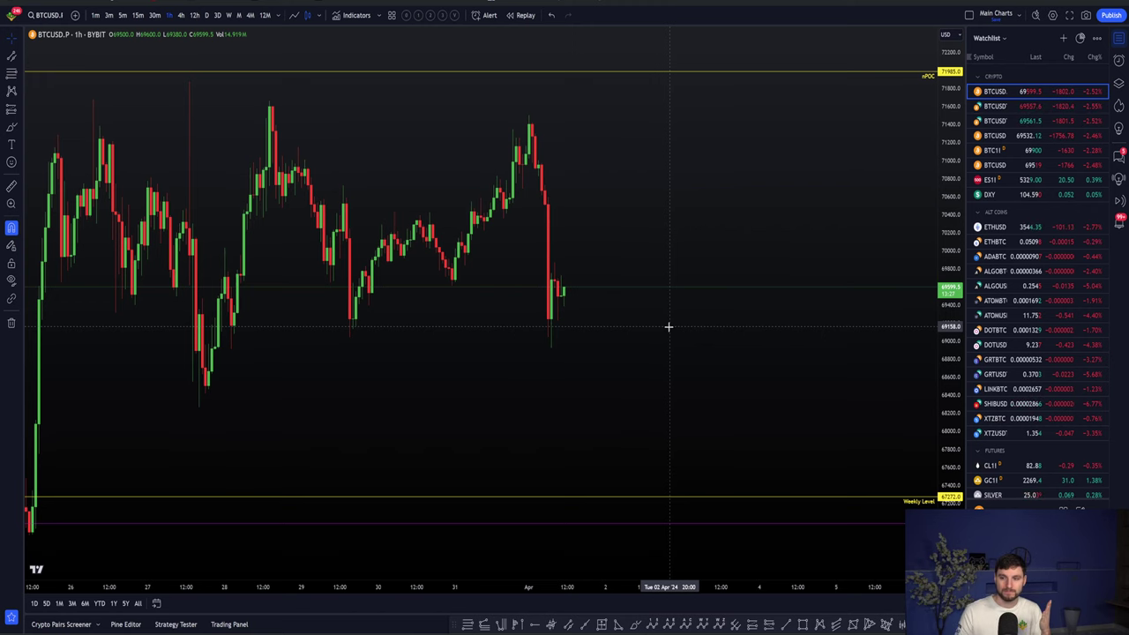
{"action": "scroll", "coordinate": [496, 365], "scroll_direction": "down", "scroll_amount": 1}
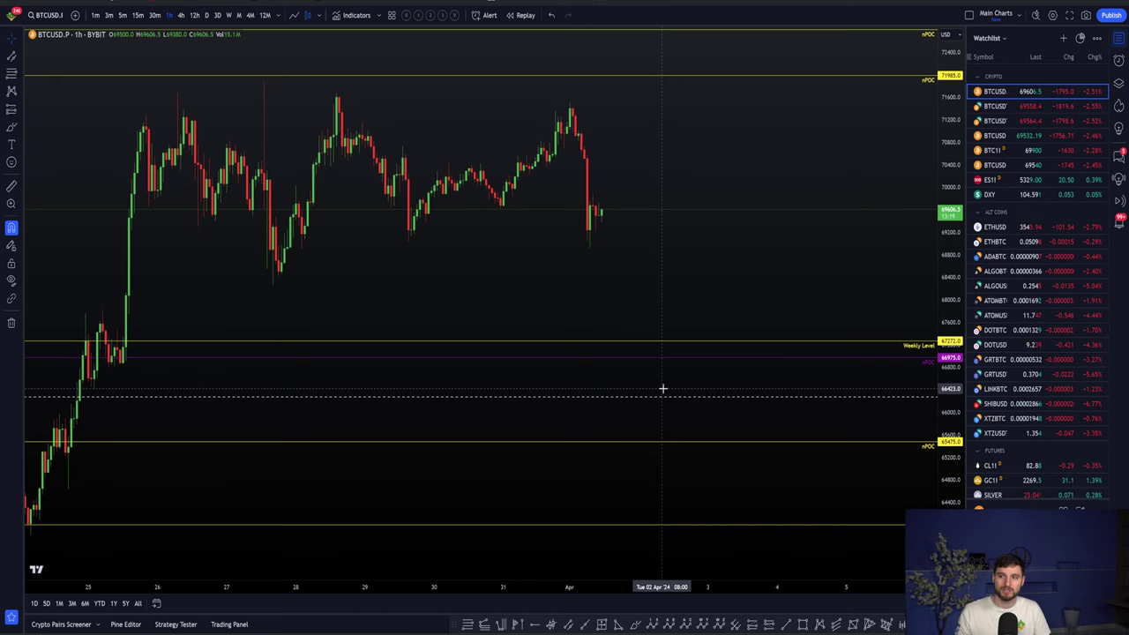
- Bring up the BTC1! CME futures chart and examine the recent candles against the white horizontal line at 69355
{"action": "key", "text": "Down"}
{"action": "key", "text": "Down"}
{"action": "key", "text": "Down"}
{"action": "key", "text": "Down"}
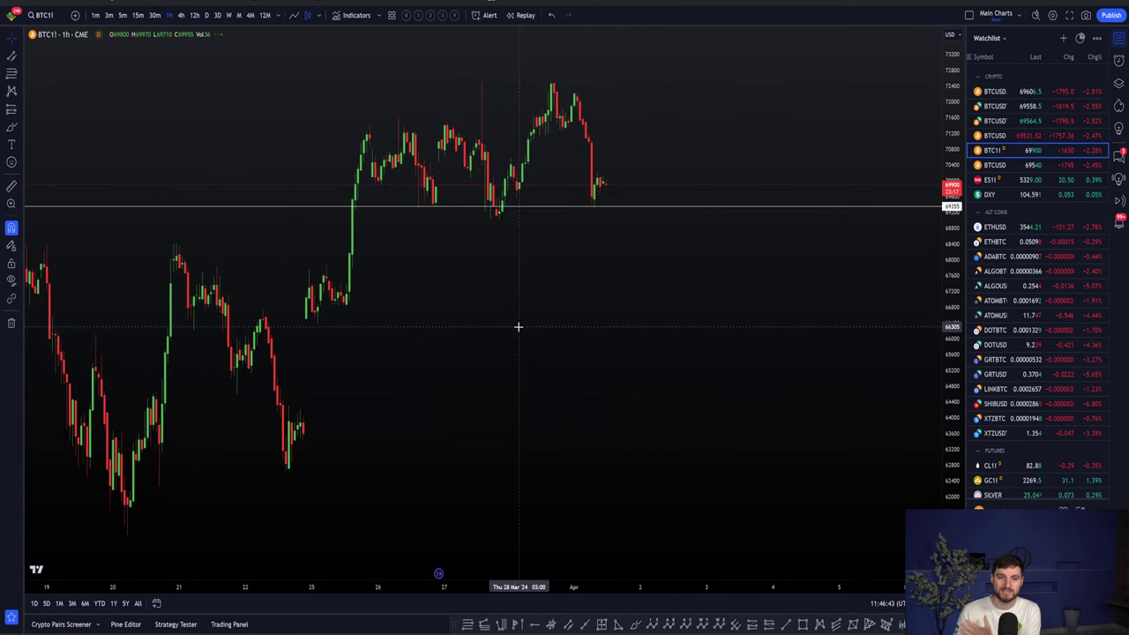
{"action": "scroll", "coordinate": [517, 326], "scroll_direction": "up", "scroll_amount": 2}
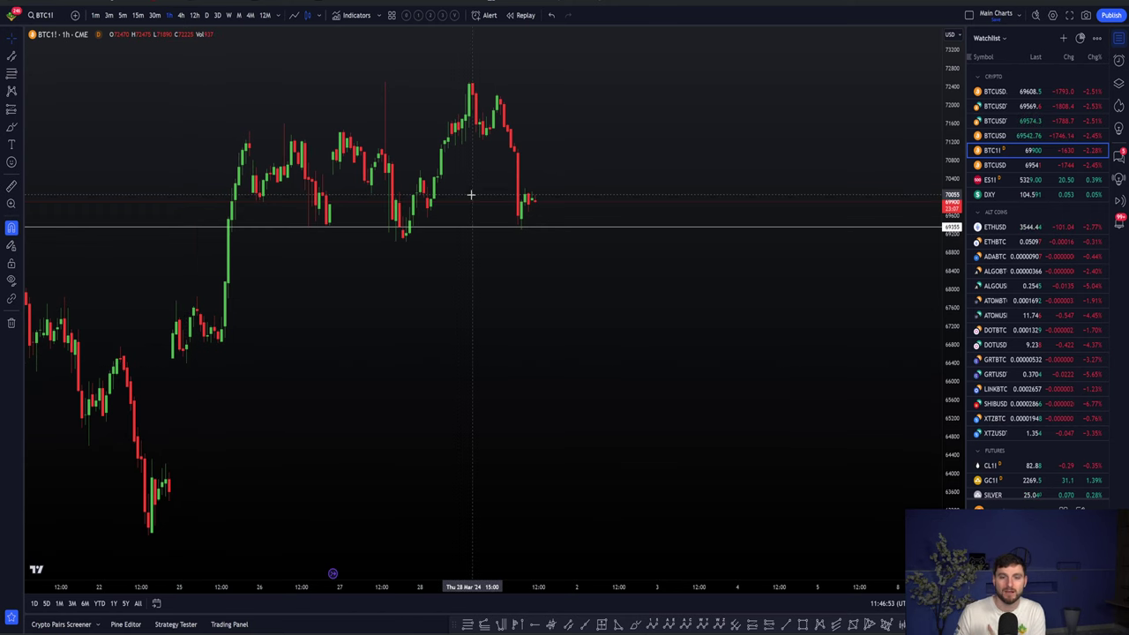
{"action": "scroll", "coordinate": [484, 226], "scroll_direction": "up", "scroll_amount": 4}
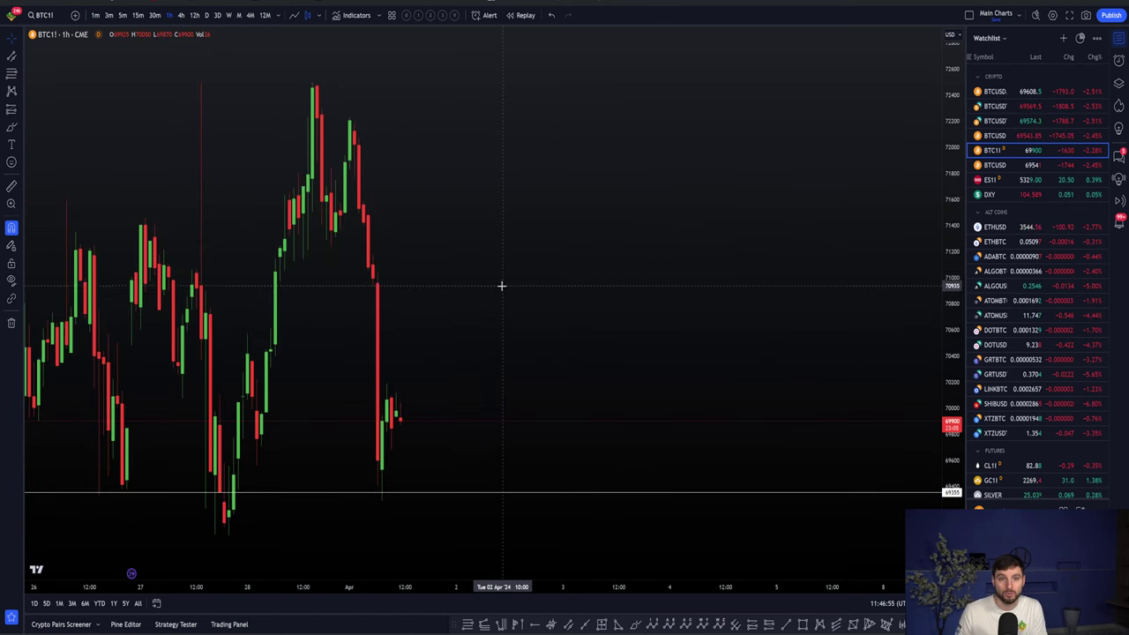
{"action": "left_click_drag", "start_coordinate": [514, 246], "coordinate": [605, 227]}
{"action": "scroll", "coordinate": [605, 227], "scroll_direction": "up", "scroll_amount": 2}
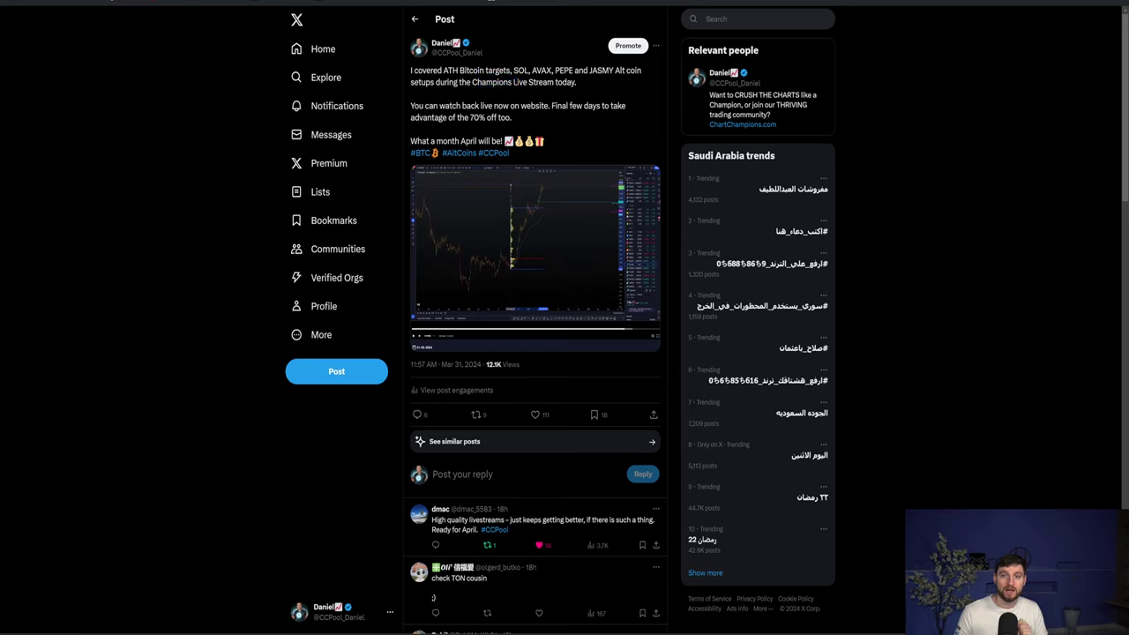
- Switch to the X post on the Champions Live Stream and highlight its Bitcoin targets, JASMY and 70% off wording
{"action": "left_click_drag", "start_coordinate": [495, 70], "coordinate": [459, 71]}
{"action": "left_click", "coordinate": [448, 71]}
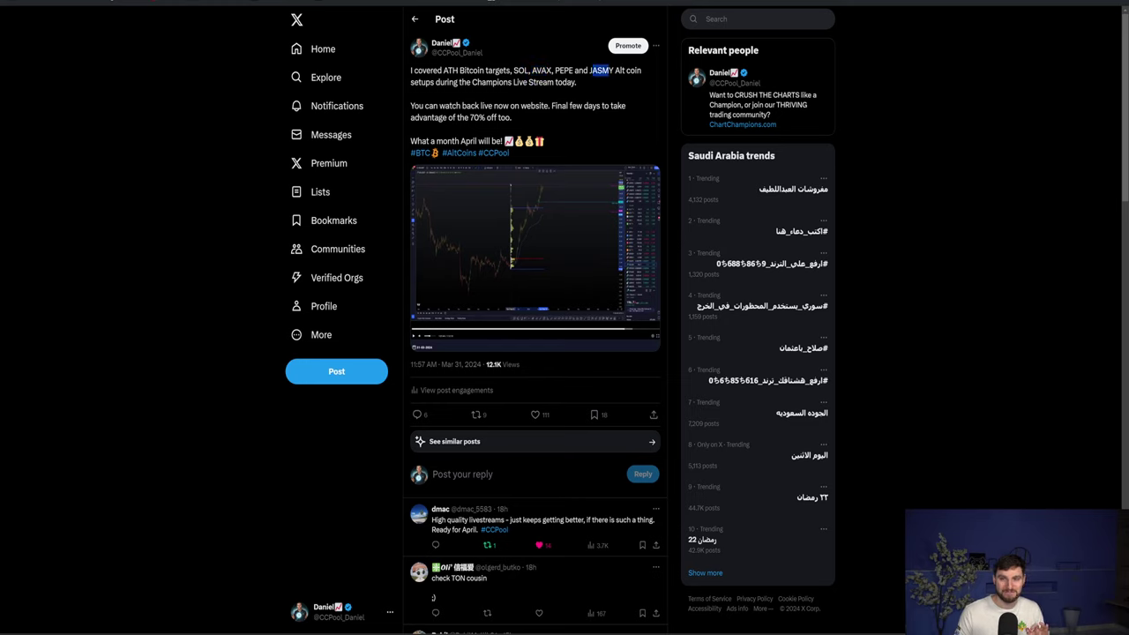
{"action": "left_click_drag", "start_coordinate": [614, 70], "coordinate": [584, 71]}
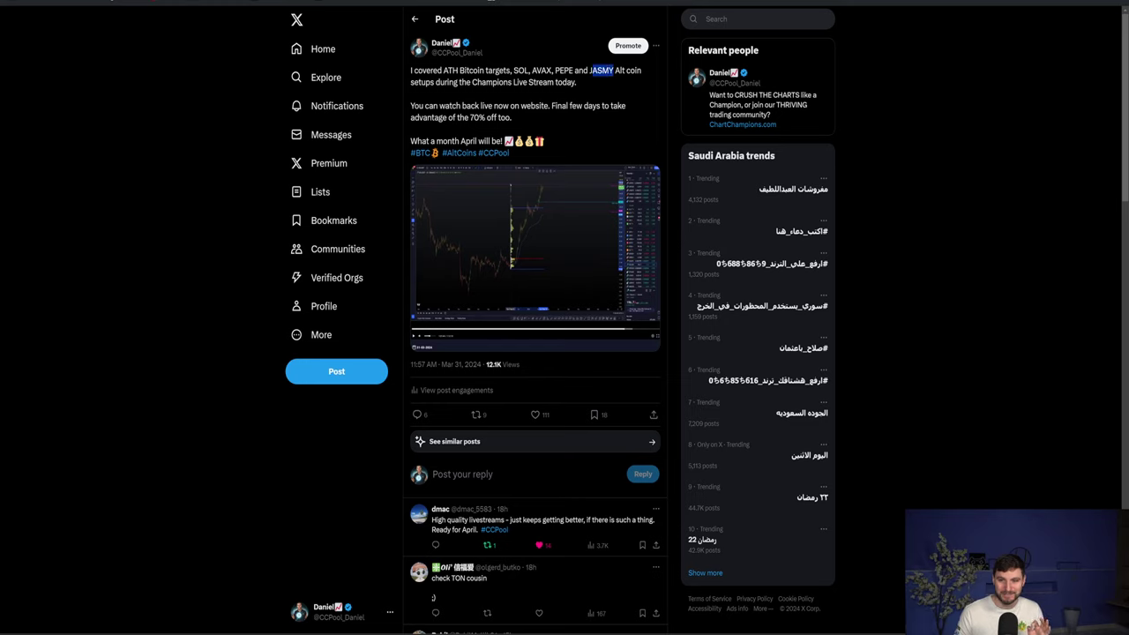
{"action": "left_click", "coordinate": [602, 71]}
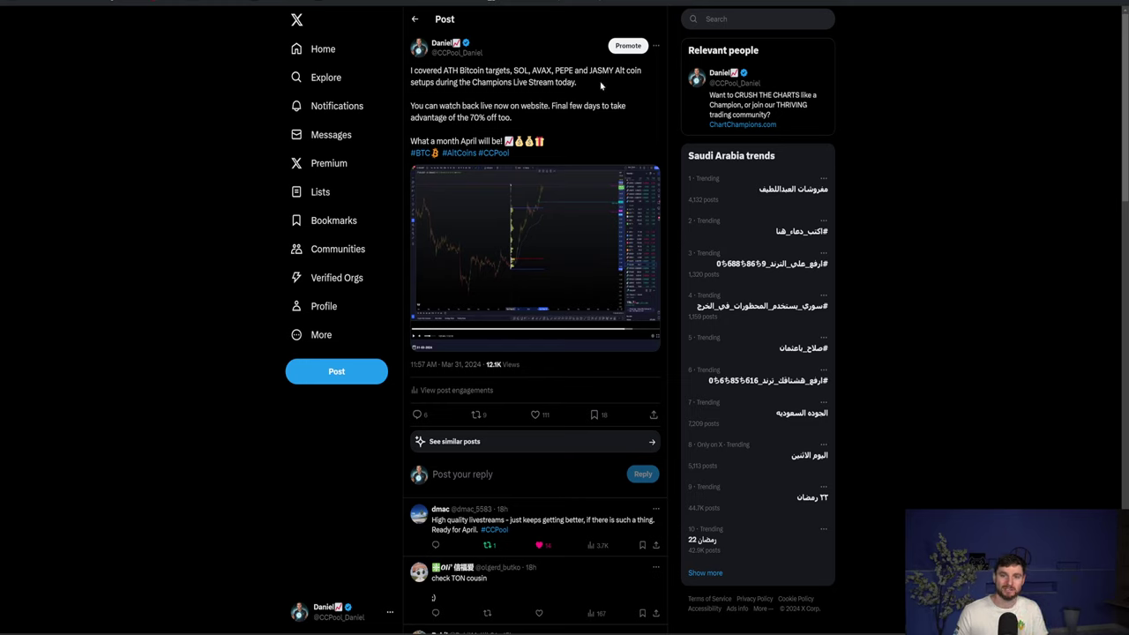
{"action": "left_click_drag", "start_coordinate": [601, 85], "coordinate": [499, 71]}
{"action": "left_click", "coordinate": [514, 70]}
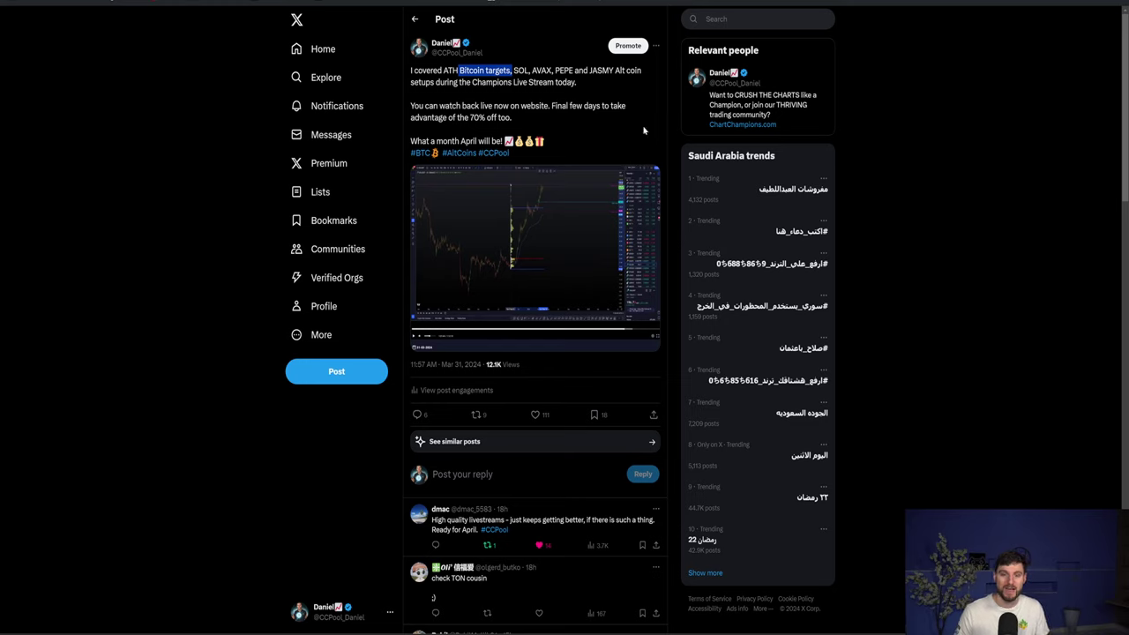
{"action": "left_click", "coordinate": [479, 95]}
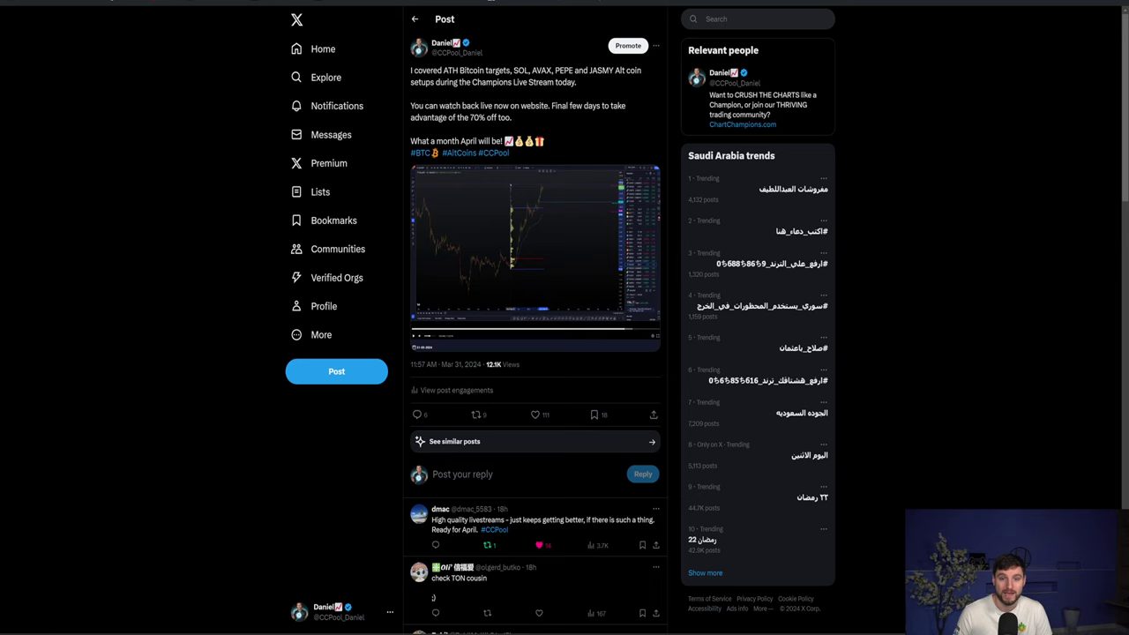
{"action": "left_click_drag", "start_coordinate": [468, 118], "coordinate": [487, 117]}
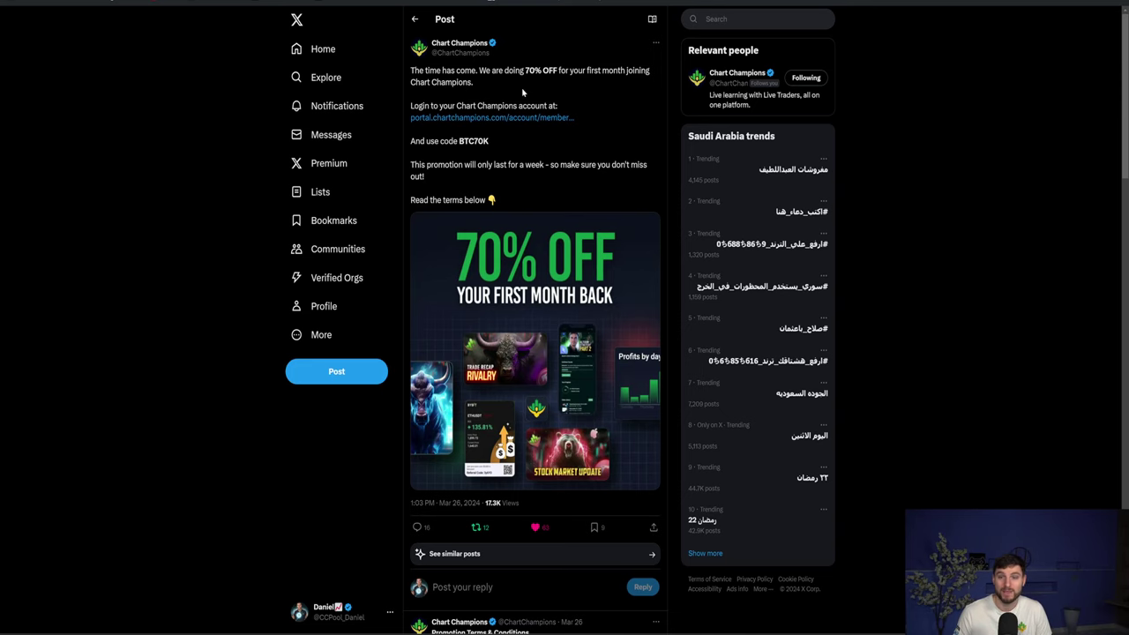
- Read the Chart Champions 70% OFF post on X and open its full Promotion Terms & Conditions reply
{"action": "left_click_drag", "start_coordinate": [524, 71], "coordinate": [578, 70]}
{"action": "left_click", "coordinate": [585, 97]}
{"action": "scroll", "coordinate": [588, 104], "scroll_direction": "down", "scroll_amount": 1}
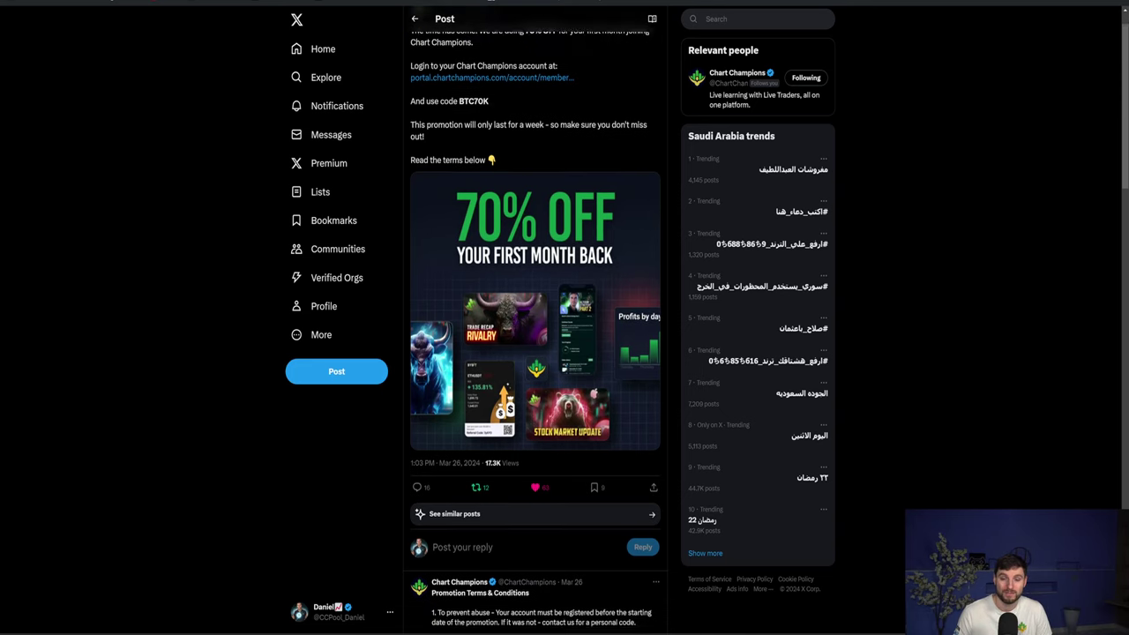
{"action": "scroll", "coordinate": [588, 104], "scroll_direction": "down", "scroll_amount": 2}
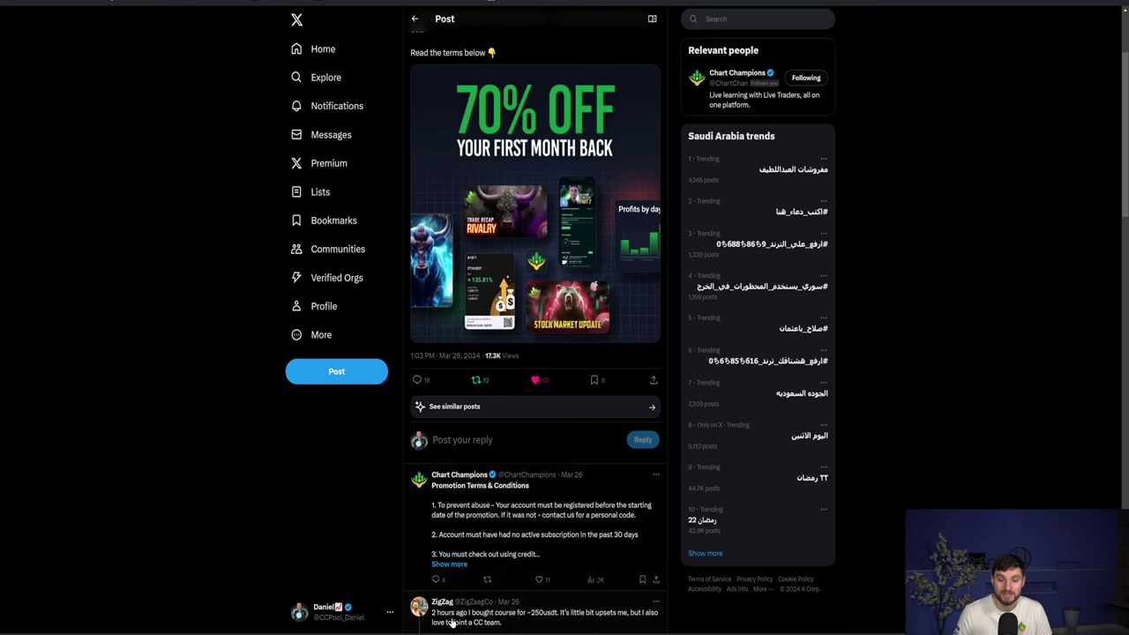
{"action": "left_click", "coordinate": [448, 569]}
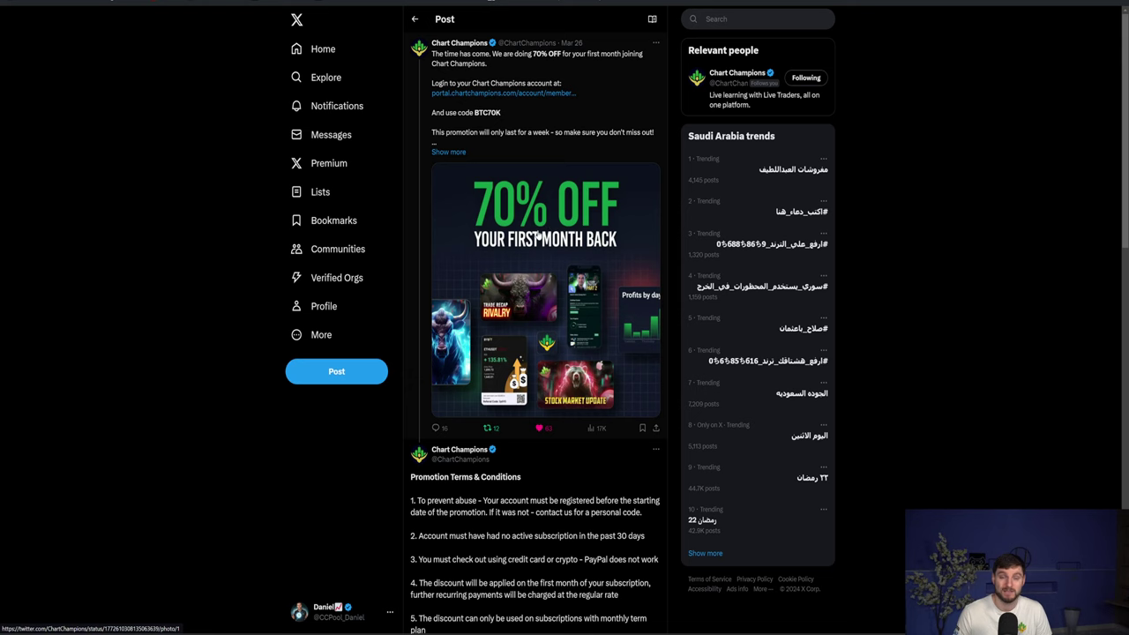
{"action": "left_click", "coordinate": [538, 237]}
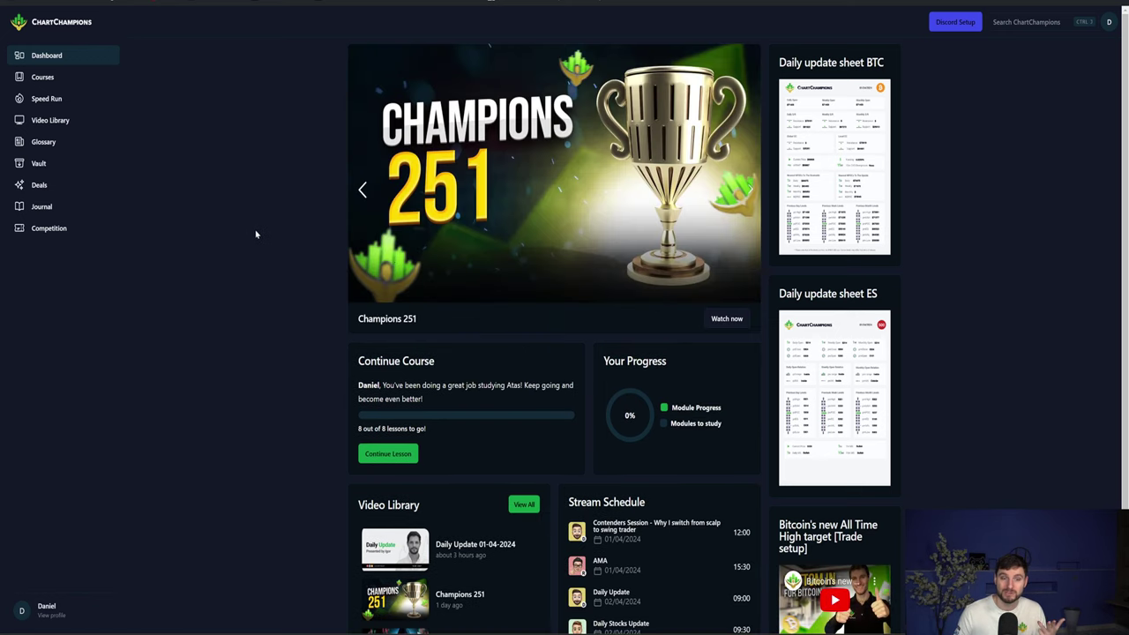
- Look over the ChartChampions portal dashboard, then open the Video Library and browse its session and stream categories
{"action": "scroll", "coordinate": [232, 234], "scroll_direction": "down", "scroll_amount": 2}
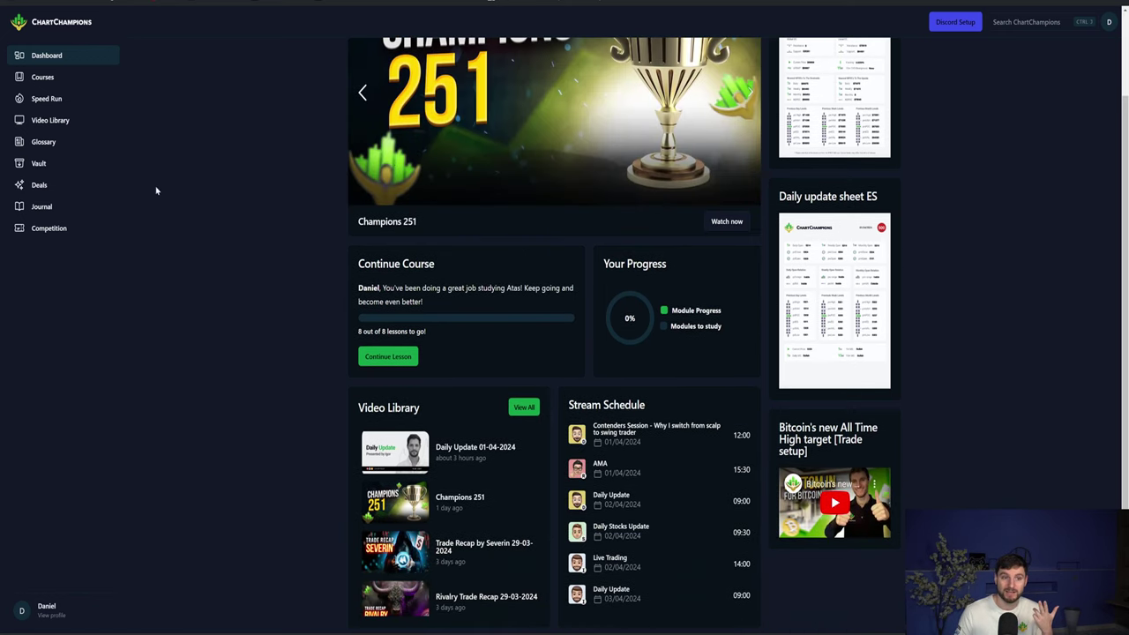
{"action": "left_click", "coordinate": [51, 120]}
{"action": "scroll", "coordinate": [363, 266], "scroll_direction": "down", "scroll_amount": 5}
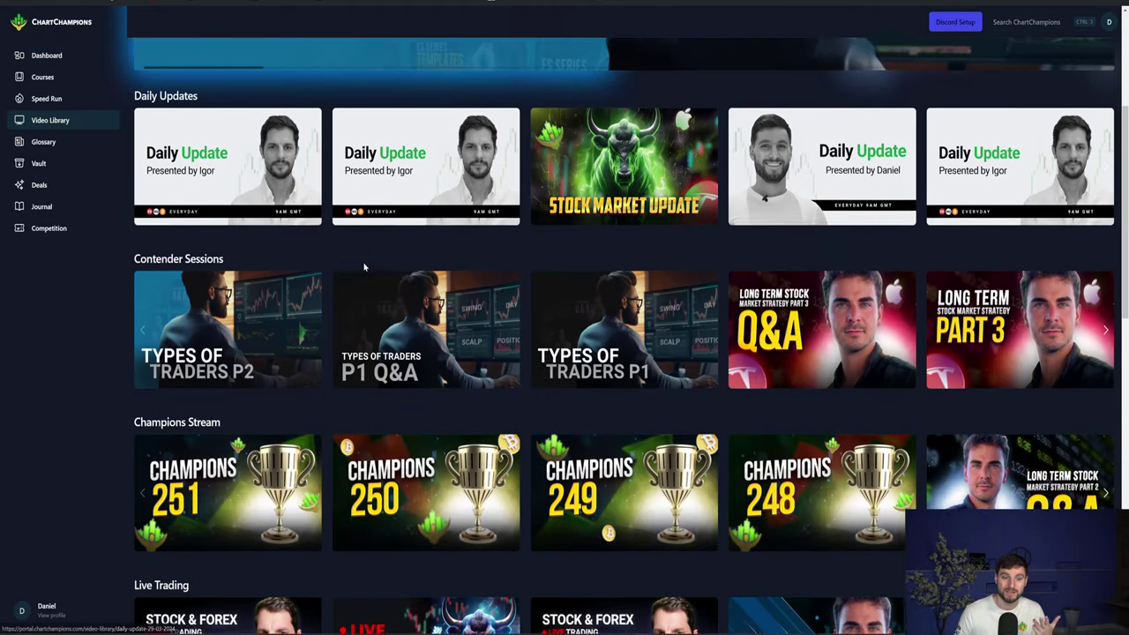
{"action": "scroll", "coordinate": [364, 267], "scroll_direction": "down", "scroll_amount": 1}
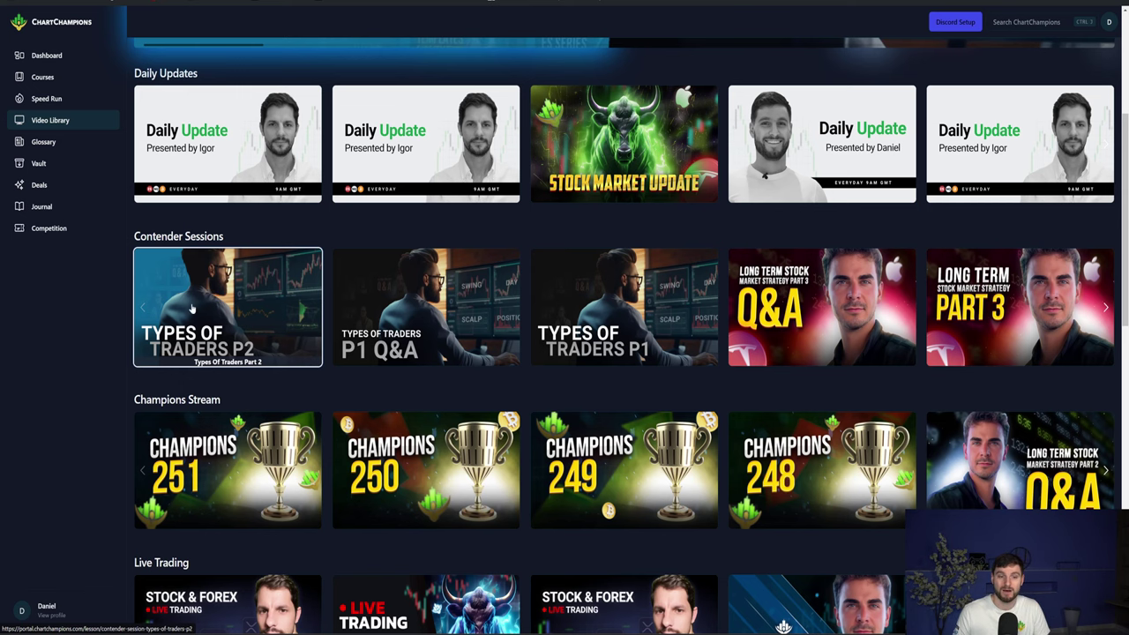
{"action": "scroll", "coordinate": [242, 300], "scroll_direction": "down", "scroll_amount": 5}
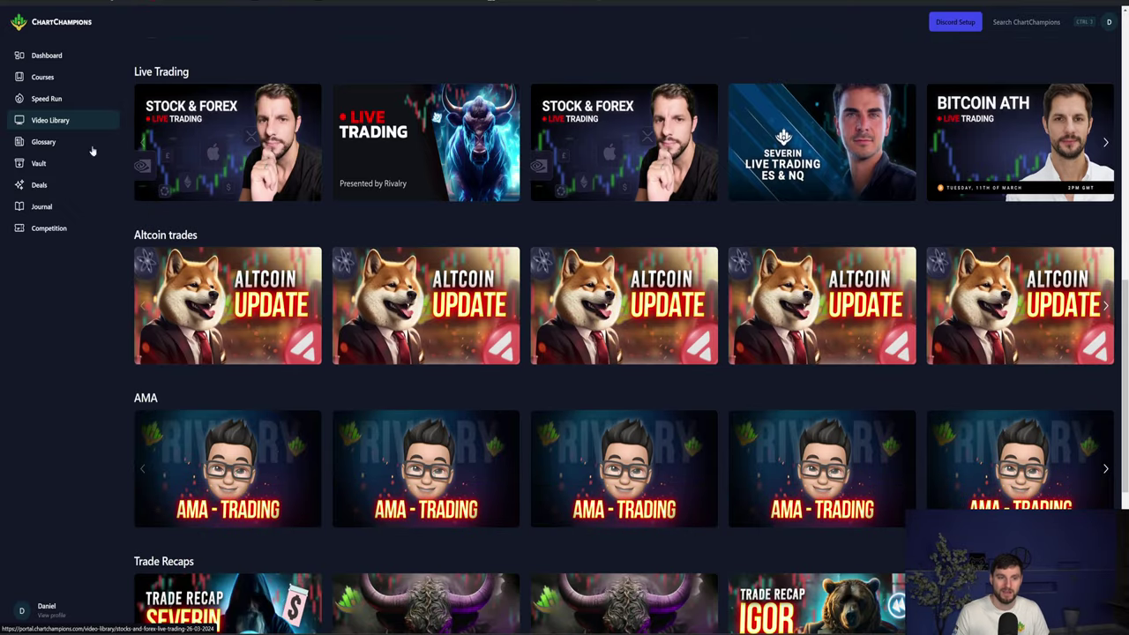
- Open the portal's Courses page, browse the modules from Apprentice to Master, and return to the Dashboard
{"action": "left_click", "coordinate": [42, 77]}
{"action": "scroll", "coordinate": [411, 192], "scroll_direction": "down", "scroll_amount": 10}
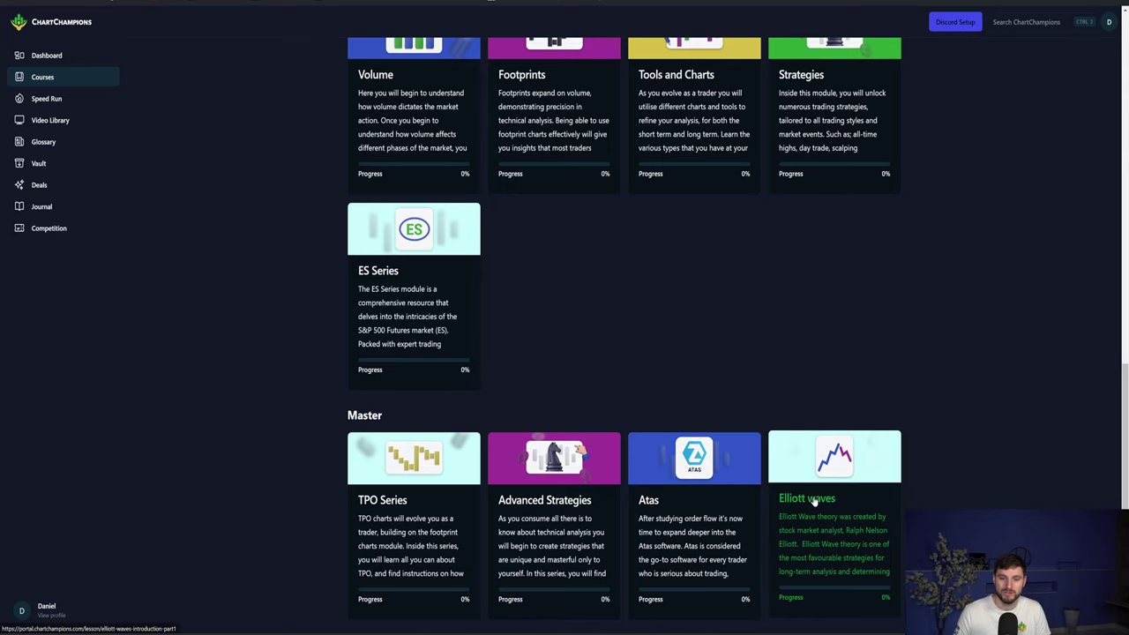
{"action": "scroll", "coordinate": [814, 502], "scroll_direction": "up", "scroll_amount": 10}
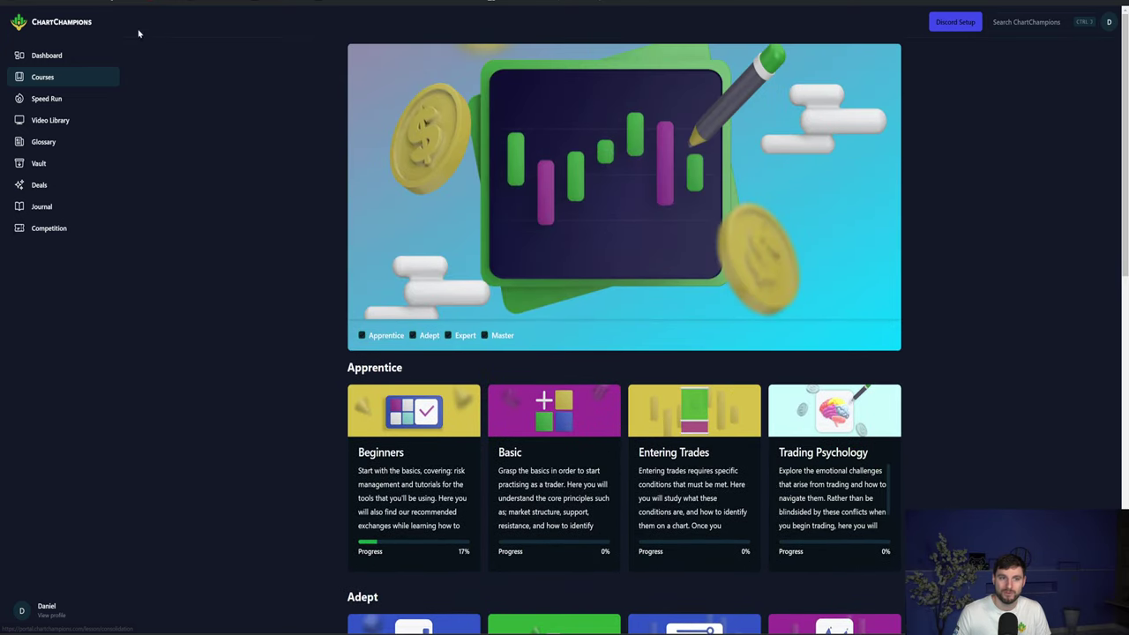
{"action": "left_click", "coordinate": [48, 54]}
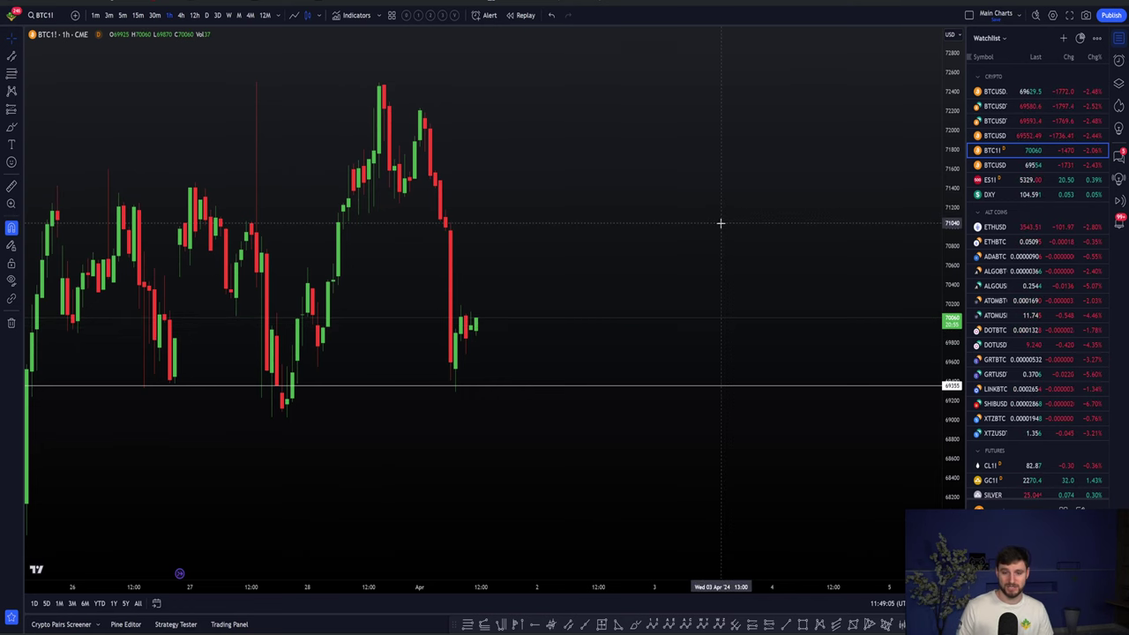
- Switch back to TradingView, go from BTC1! to the BTCUSD.P chart and bring the surrounding nPOC and weekly levels into view
{"action": "scroll", "coordinate": [718, 227], "scroll_direction": "down", "scroll_amount": 2}
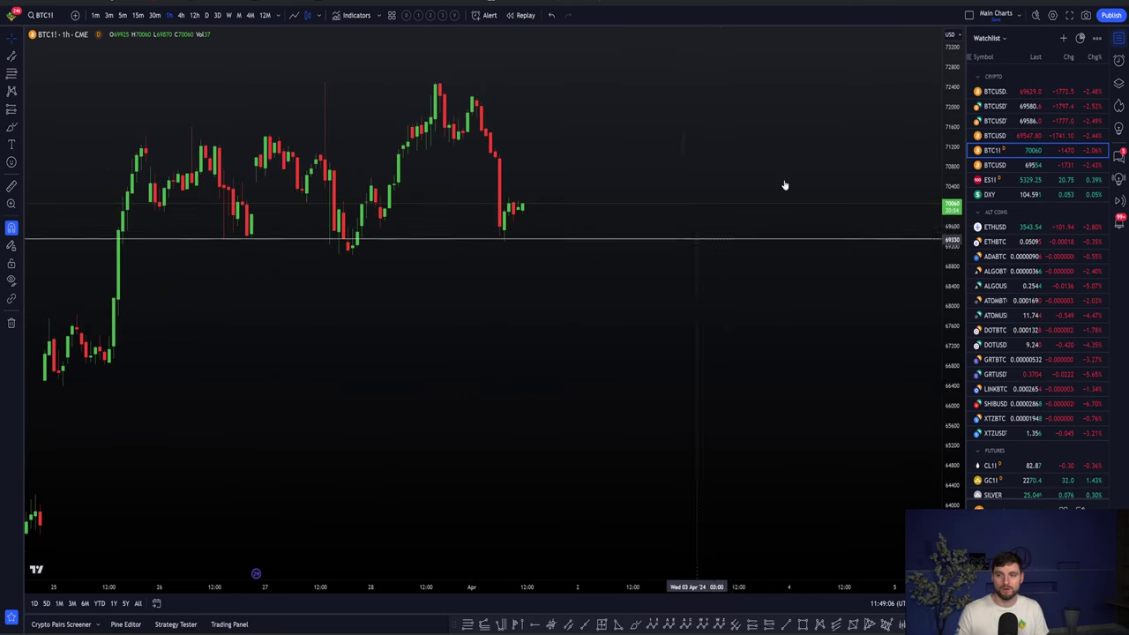
{"action": "key", "text": "Up"}
{"action": "key", "text": "Up"}
{"action": "key", "text": "Up"}
{"action": "key", "text": "Up"}
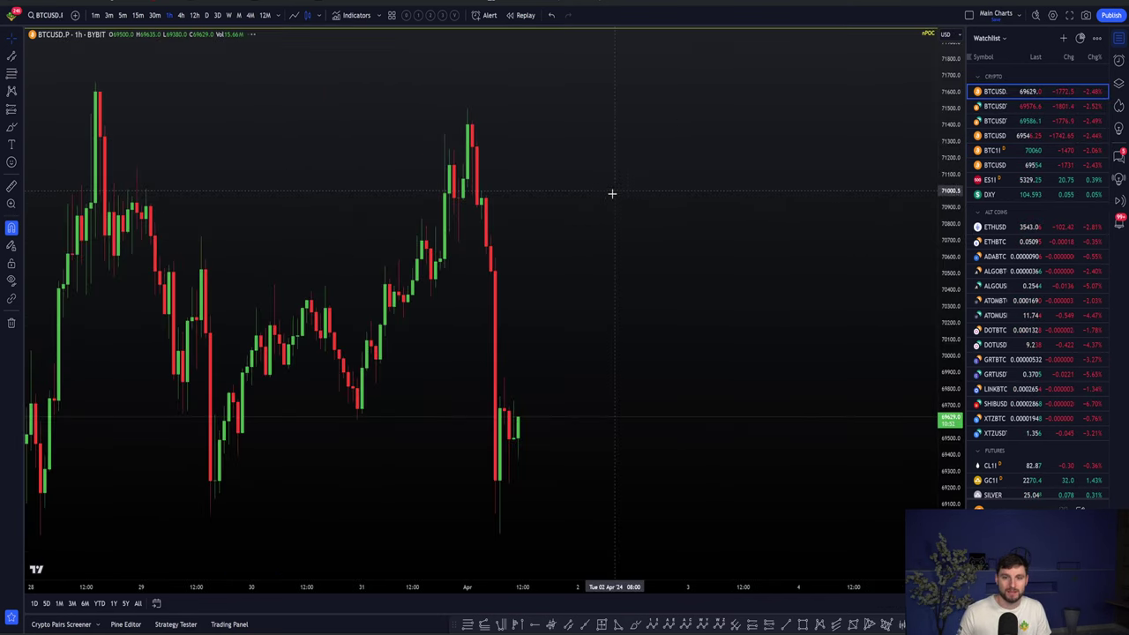
{"action": "scroll", "coordinate": [723, 243], "scroll_direction": "down", "scroll_amount": 3}
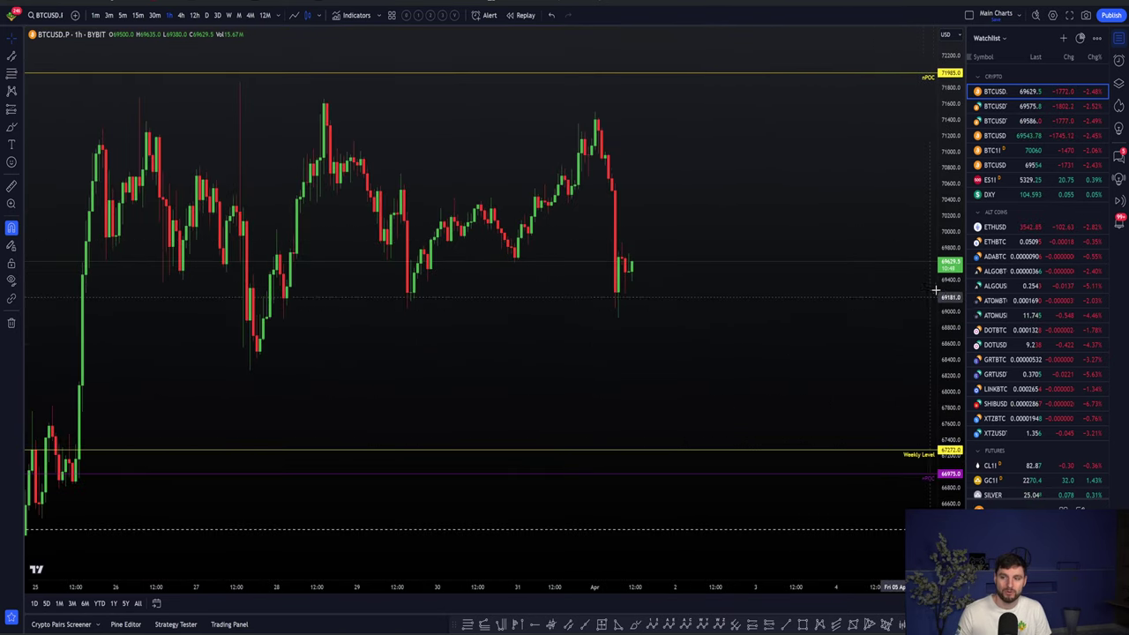
{"action": "scroll", "coordinate": [940, 291], "scroll_direction": "down", "scroll_amount": 2}
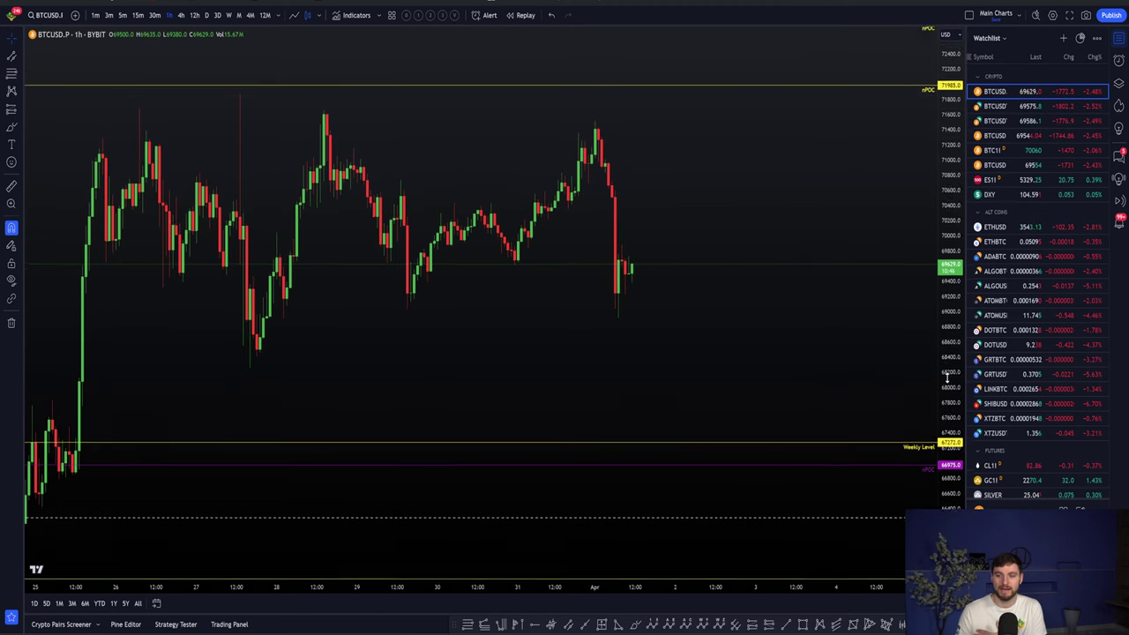
{"action": "scroll", "coordinate": [947, 377], "scroll_direction": "down", "scroll_amount": 1}
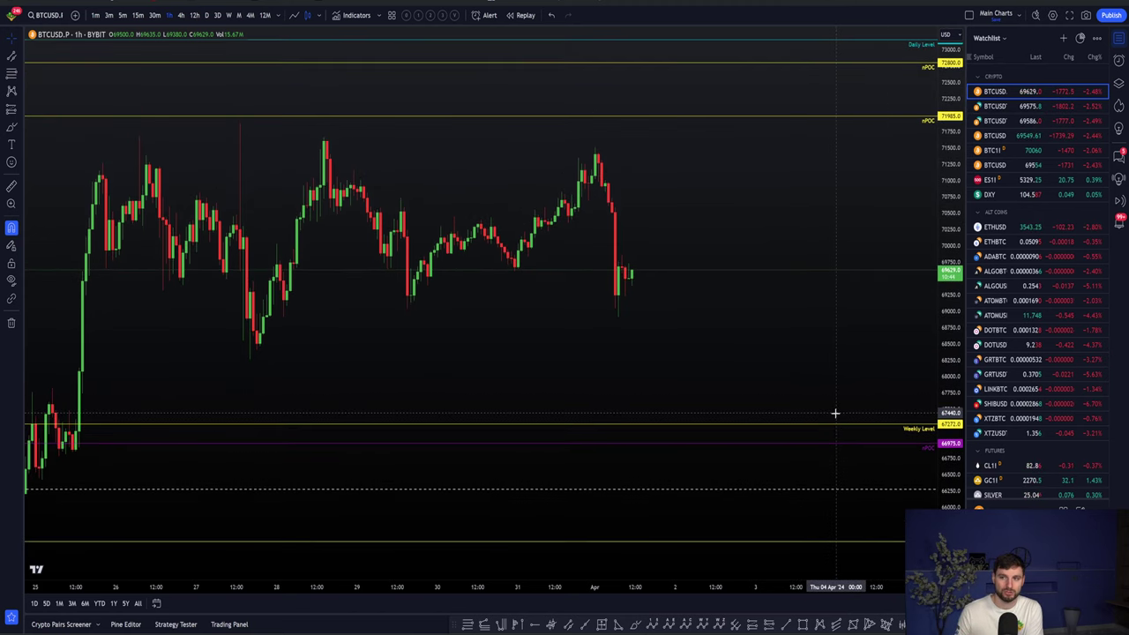
- Examine the levels above the BTCUSD.P price, from the 71985 nPOC through the daily level to the white line above
{"action": "left_click_drag", "start_coordinate": [712, 258], "coordinate": [705, 294]}
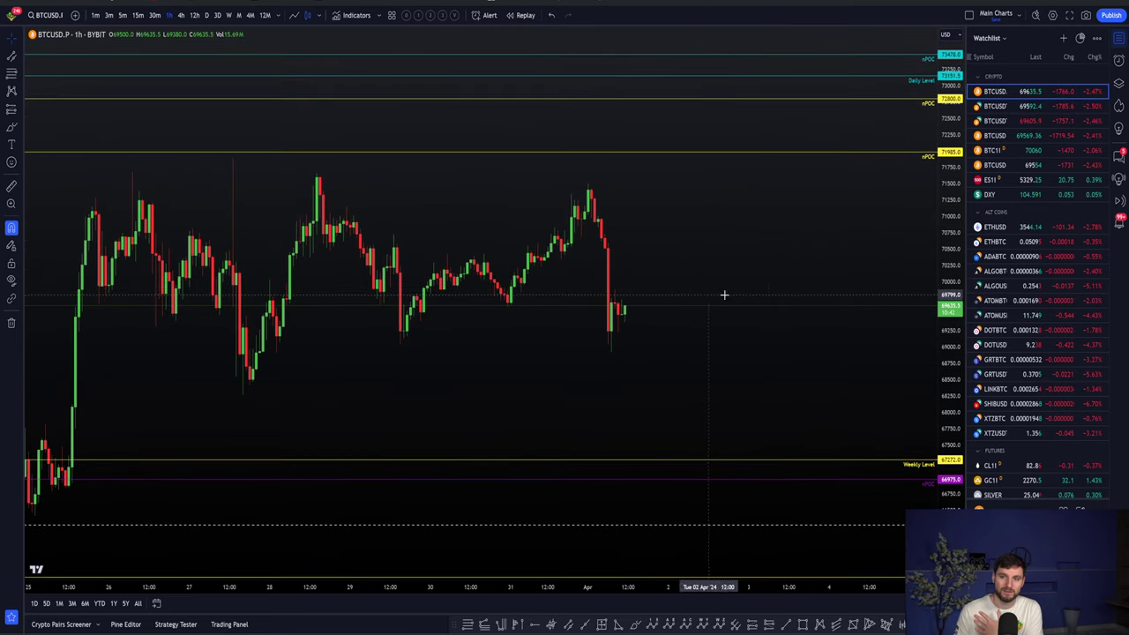
{"action": "scroll", "coordinate": [897, 254], "scroll_direction": "down", "scroll_amount": 2}
{"action": "left_click_drag", "start_coordinate": [856, 259], "coordinate": [796, 377]}
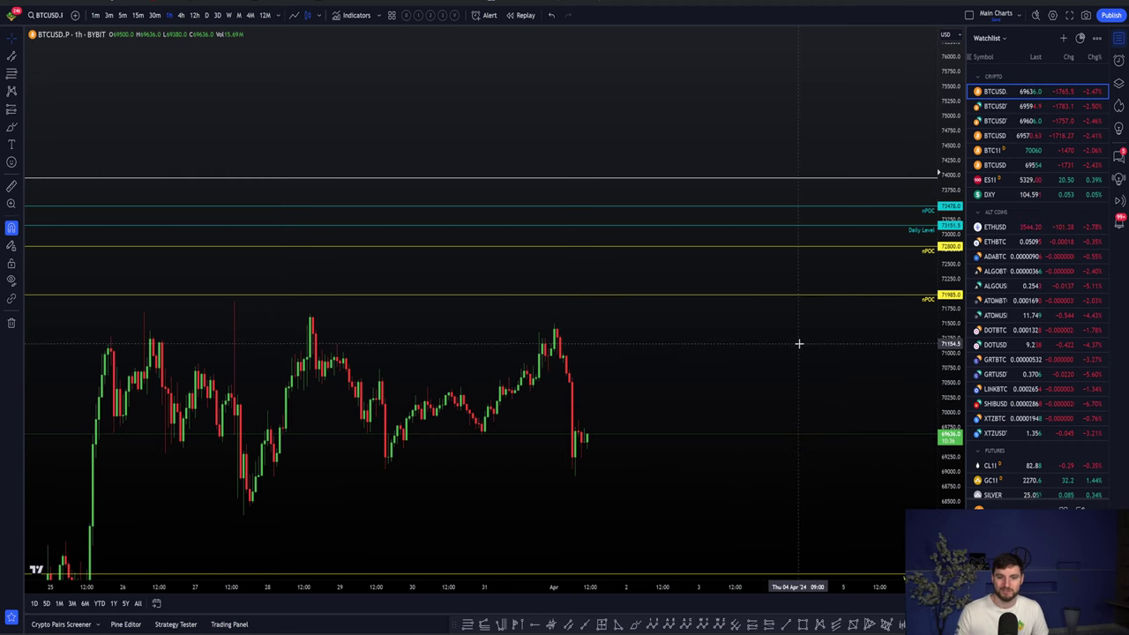
{"action": "left_click_drag", "start_coordinate": [799, 340], "coordinate": [717, 276]}
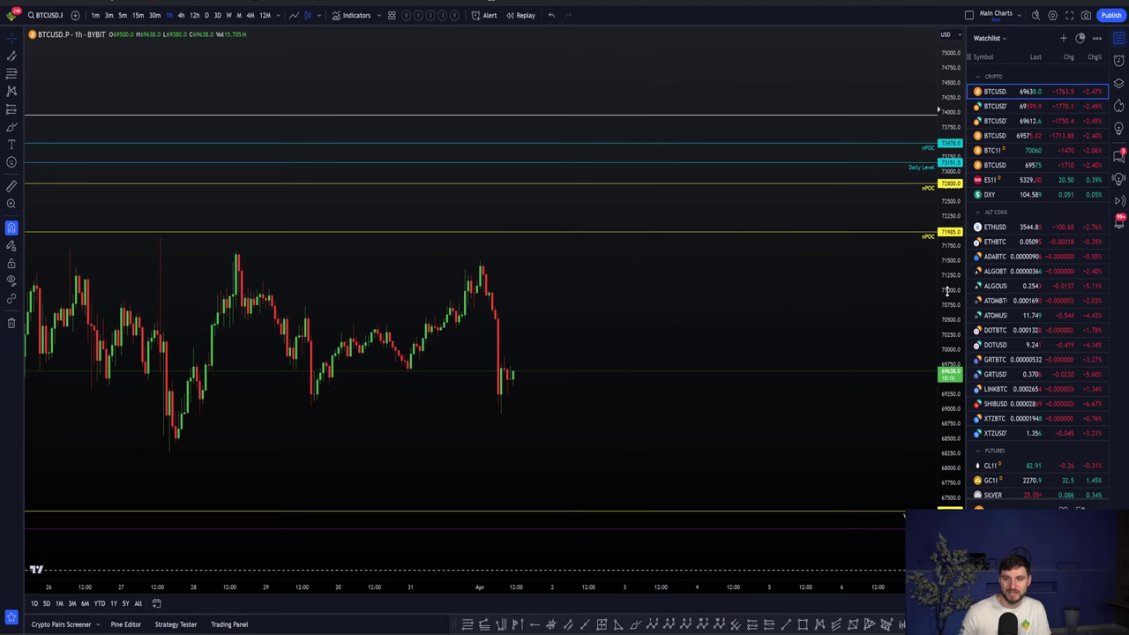
{"action": "left_click_drag", "start_coordinate": [948, 314], "coordinate": [948, 278]}
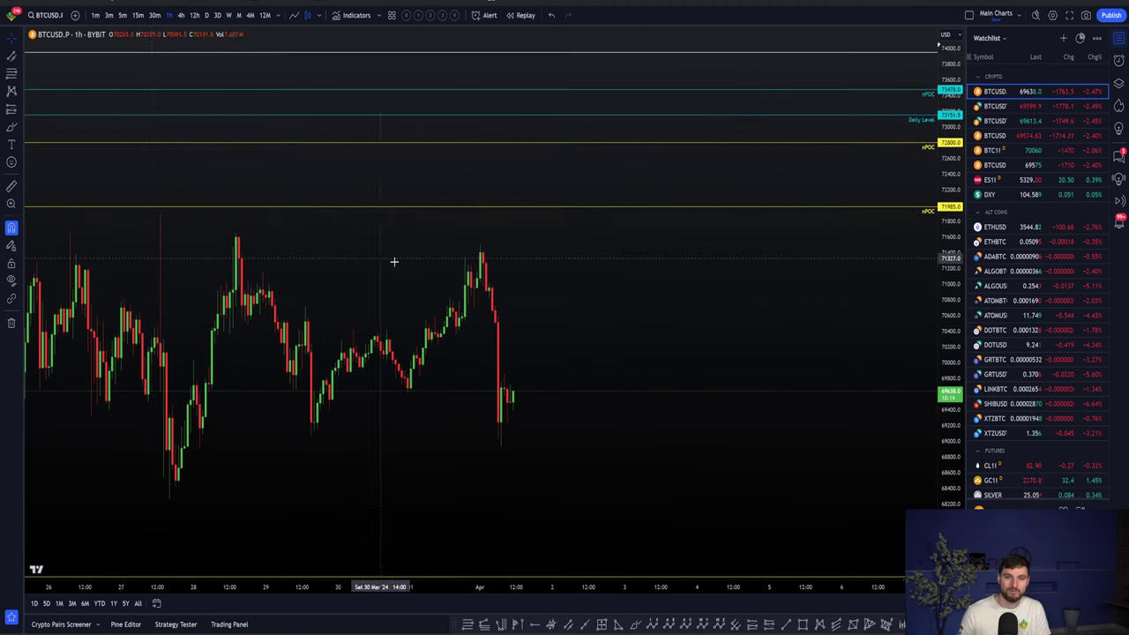
{"action": "left_click_drag", "start_coordinate": [145, 221], "coordinate": [189, 209]}
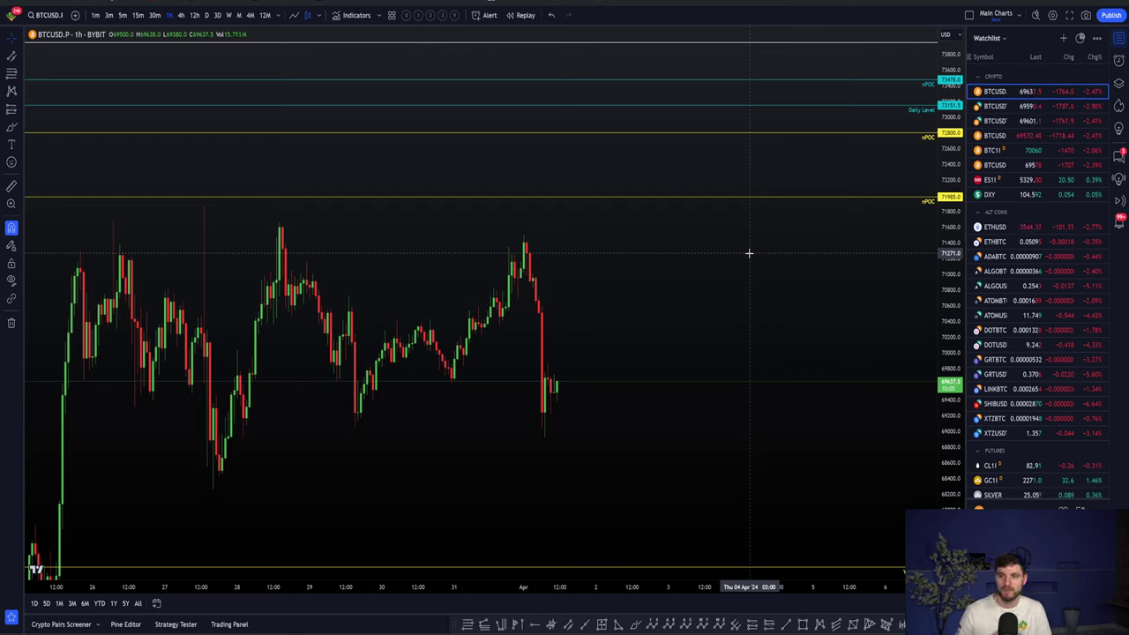
{"action": "left_click_drag", "start_coordinate": [849, 209], "coordinate": [841, 376]}
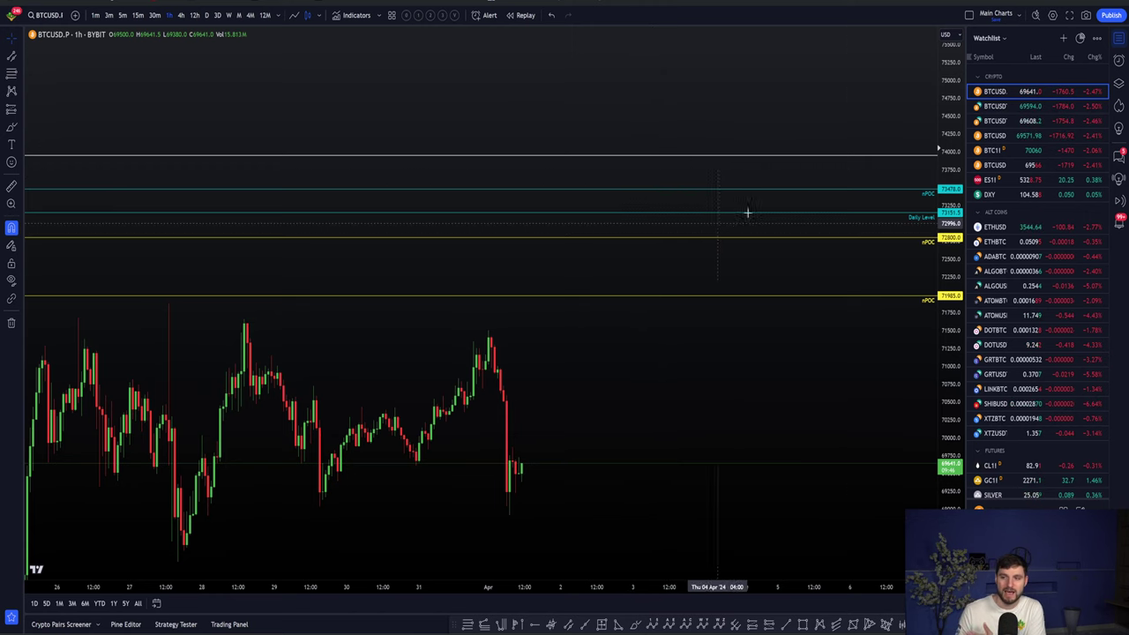
{"action": "mouse_move", "coordinate": [941, 154]}
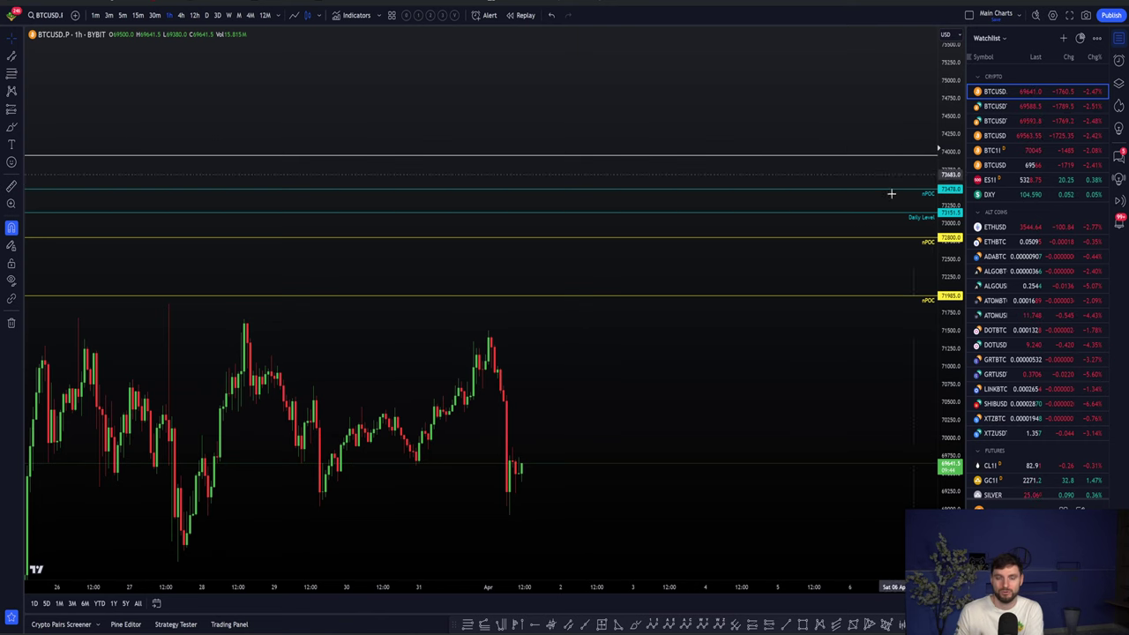
- Hide the nPOCs and HTF Levels drawing groups on the BTCUSD.P chart using the Object Tree
{"action": "scroll", "coordinate": [751, 315], "scroll_direction": "up", "scroll_amount": 1}
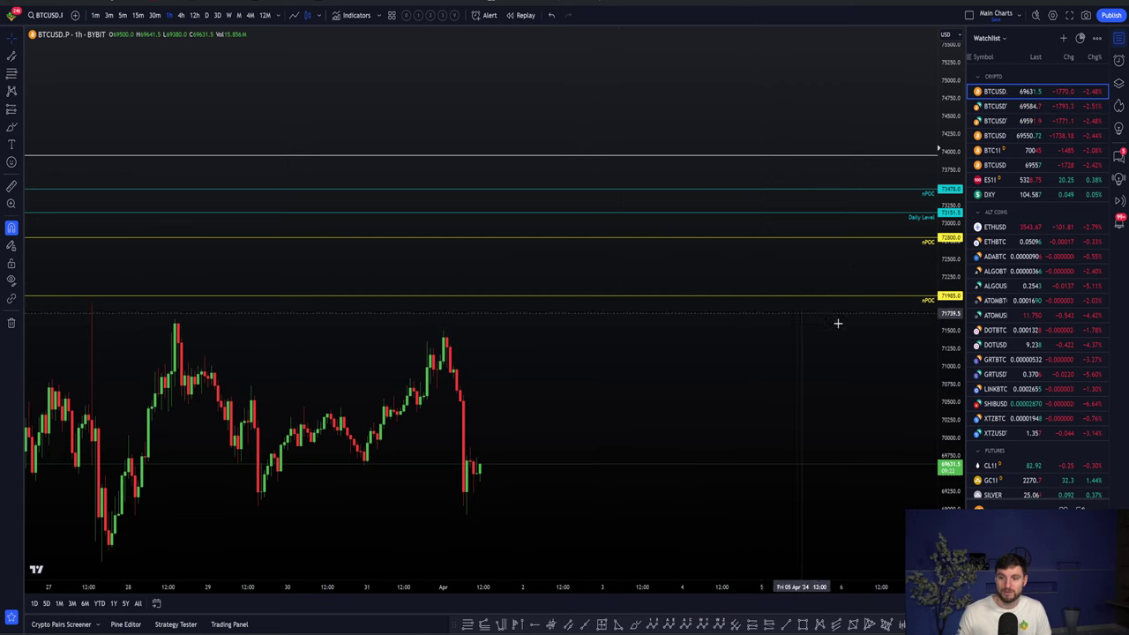
{"action": "left_click_drag", "start_coordinate": [942, 344], "coordinate": [942, 380]}
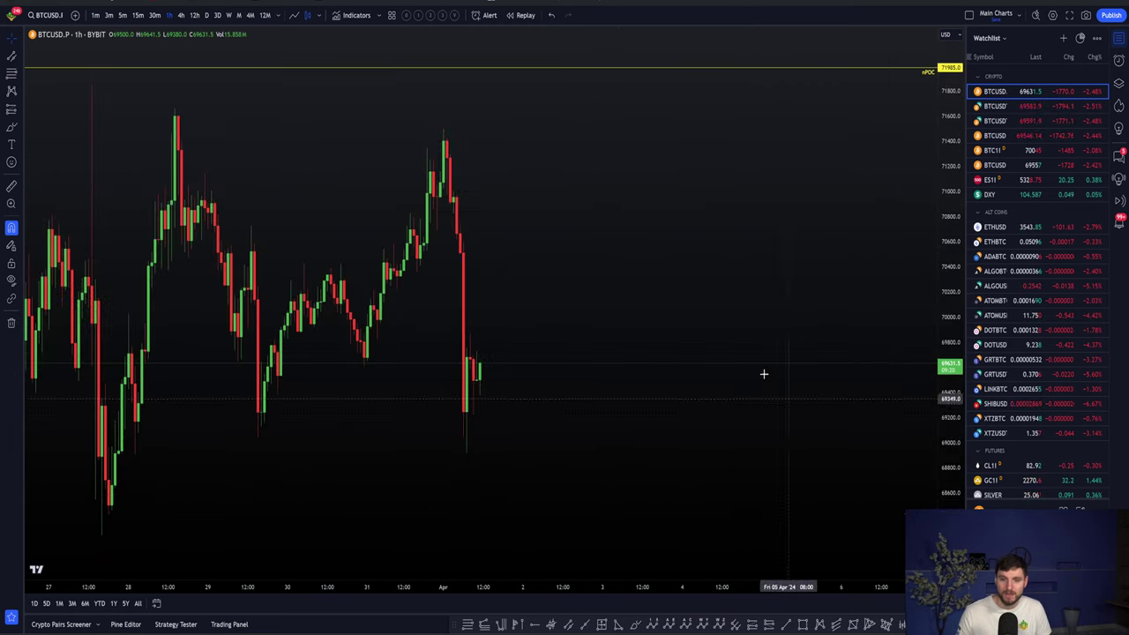
{"action": "scroll", "coordinate": [739, 327], "scroll_direction": "down", "scroll_amount": 2}
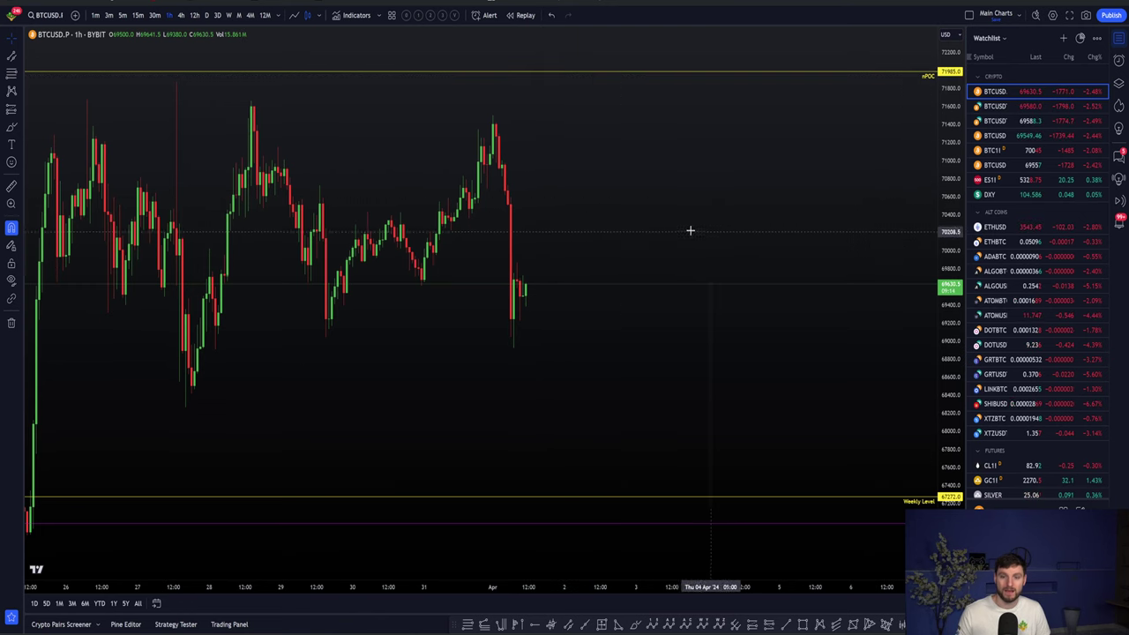
{"action": "scroll", "coordinate": [642, 214], "scroll_direction": "down", "scroll_amount": 1}
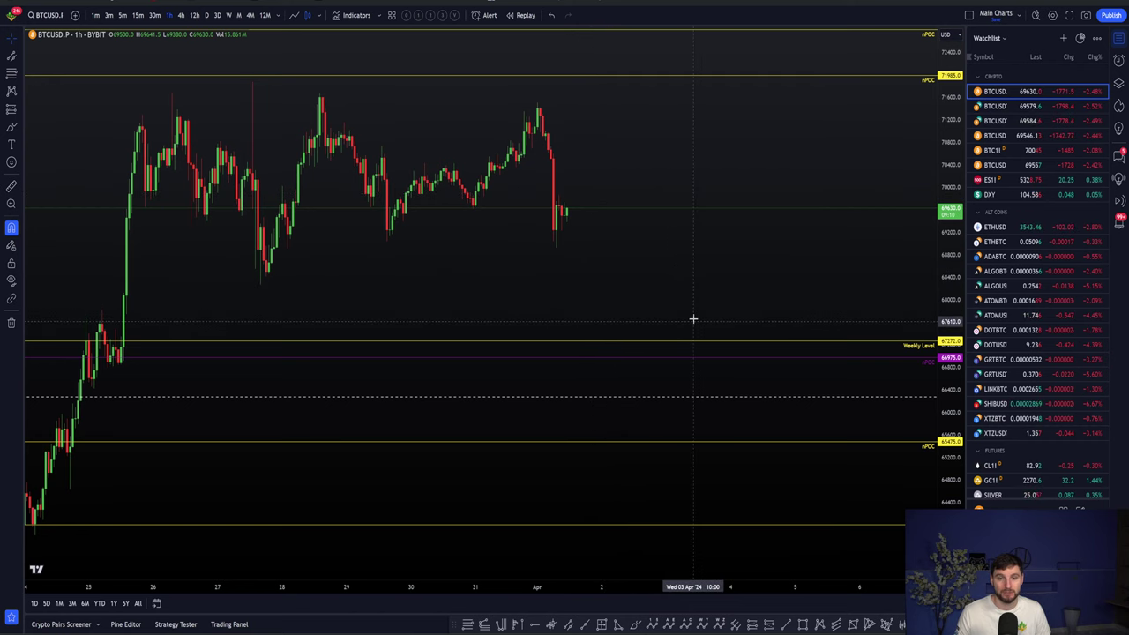
{"action": "left_click", "coordinate": [1118, 83]}
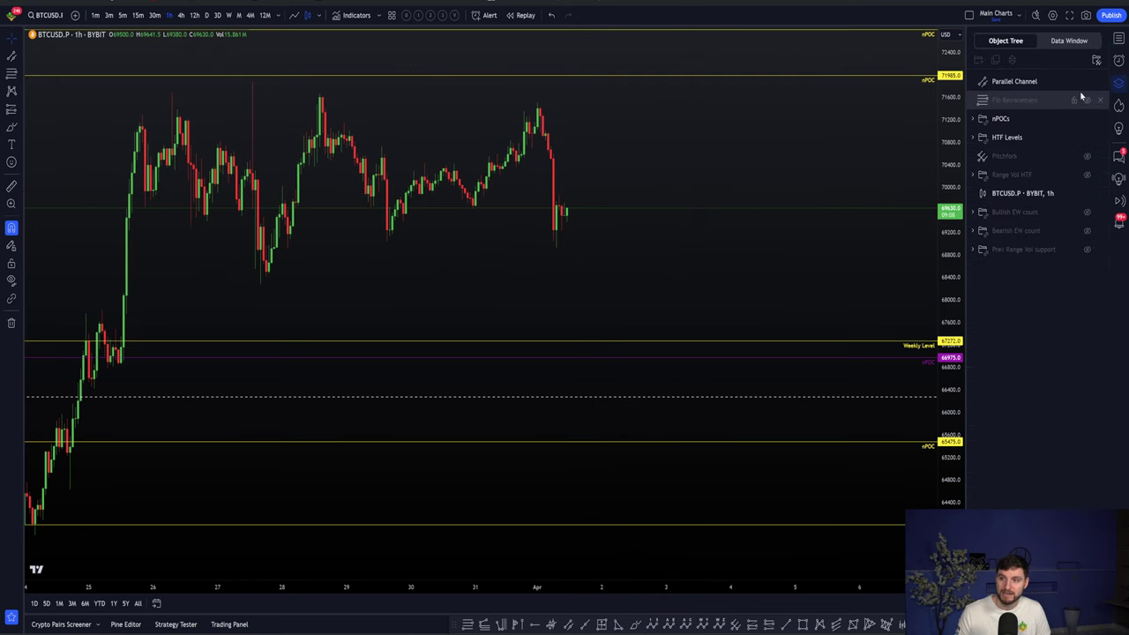
{"action": "left_click", "coordinate": [1087, 119]}
{"action": "left_click", "coordinate": [1087, 136]}
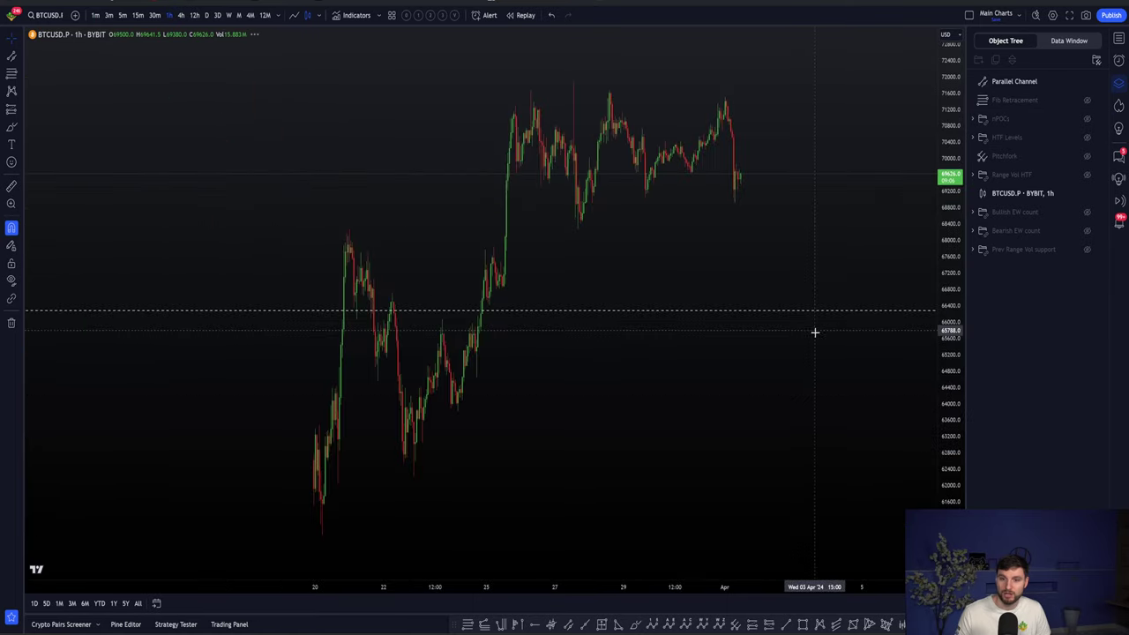
- Examine the full BTCUSD.P range between the white channel lines and its dashed midline, and the recent hourly candles up to April 1
{"action": "scroll", "coordinate": [814, 330], "scroll_direction": "down", "scroll_amount": 5}
{"action": "scroll", "coordinate": [785, 406], "scroll_direction": "right", "scroll_amount": 3}
{"action": "scroll", "coordinate": [802, 408], "scroll_direction": "down", "scroll_amount": 2}
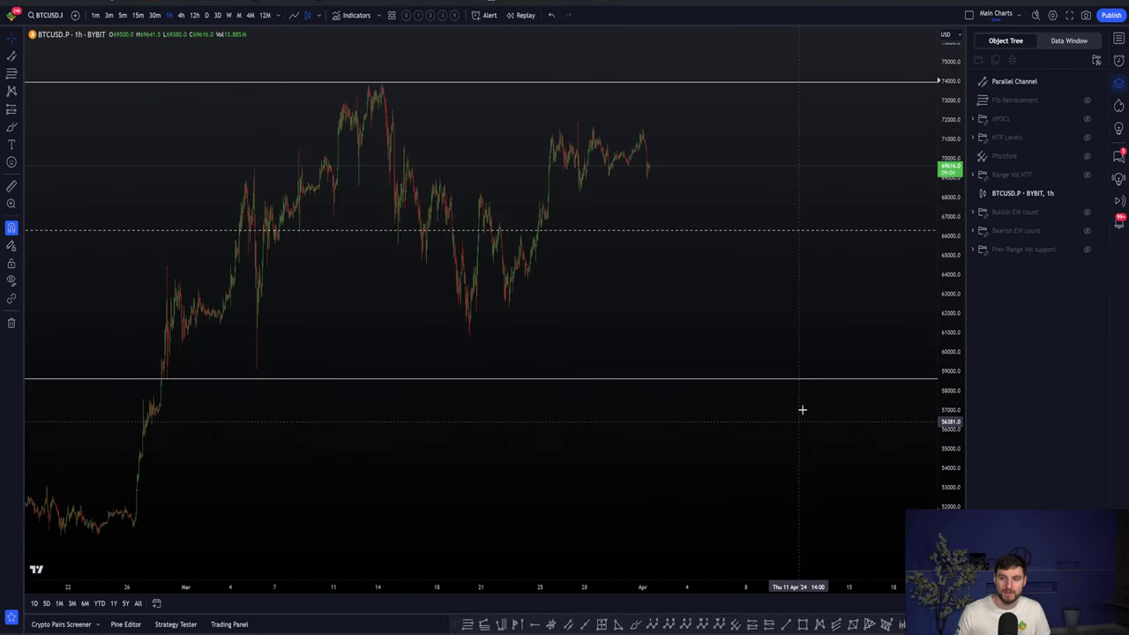
{"action": "scroll", "coordinate": [767, 450], "scroll_direction": "up", "scroll_amount": 2}
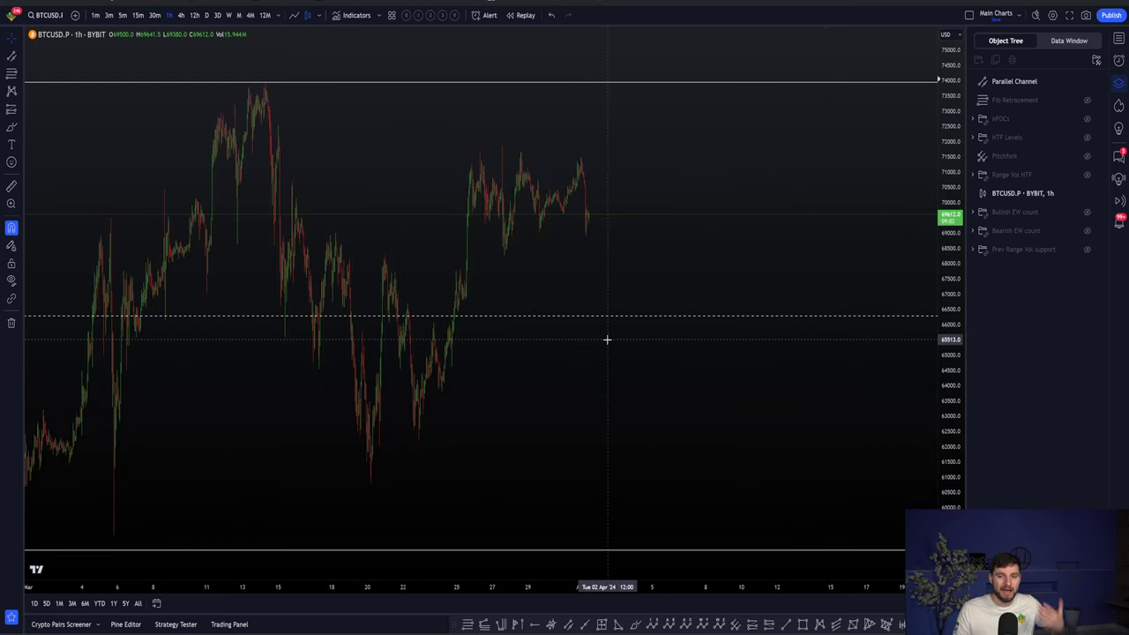
{"action": "scroll", "coordinate": [573, 273], "scroll_direction": "right", "scroll_amount": 2}
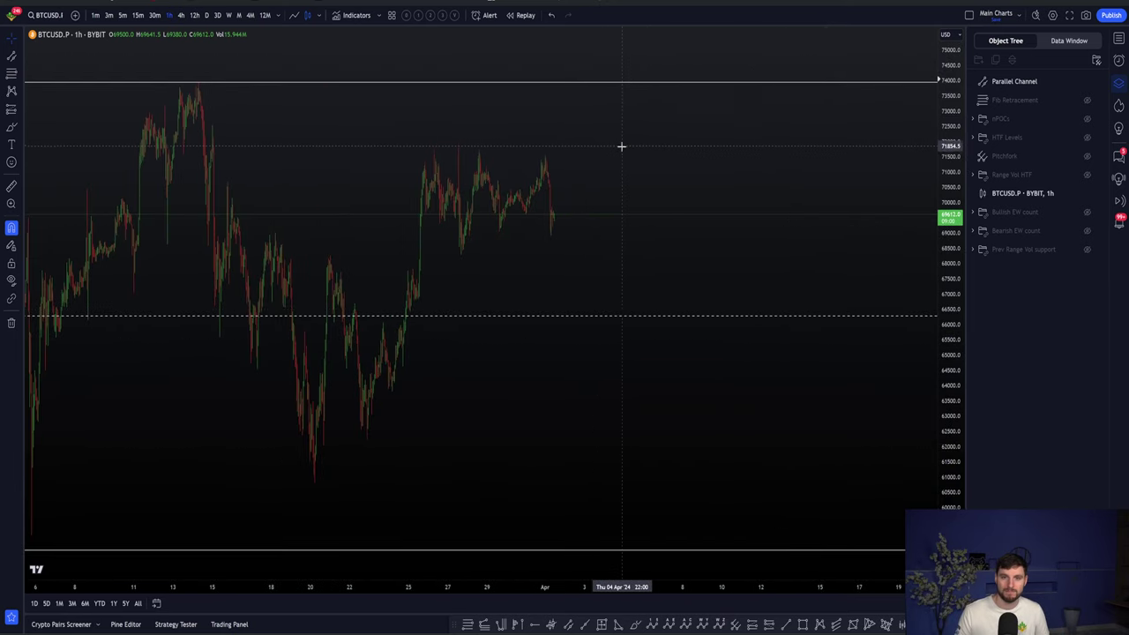
{"action": "scroll", "coordinate": [607, 176], "scroll_direction": "up", "scroll_amount": 4}
{"action": "scroll", "coordinate": [481, 118], "scroll_direction": "down", "scroll_amount": 3}
{"action": "scroll", "coordinate": [484, 209], "scroll_direction": "up", "scroll_amount": 2}
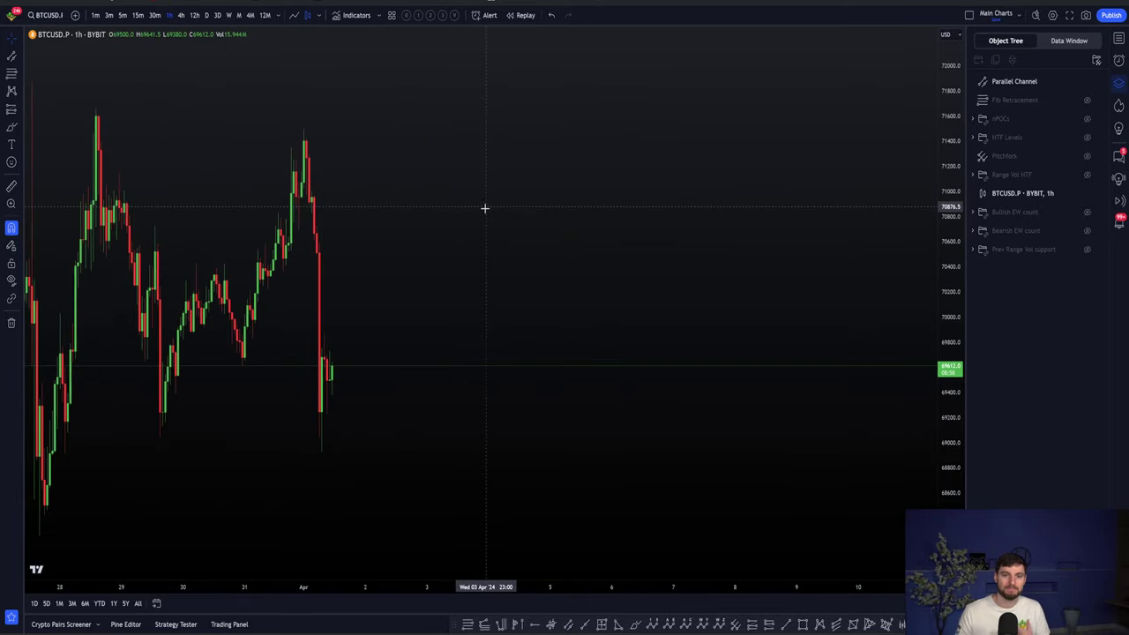
{"action": "scroll", "coordinate": [647, 257], "scroll_direction": "down", "scroll_amount": 2}
{"action": "scroll", "coordinate": [650, 261], "scroll_direction": "up", "scroll_amount": 1}
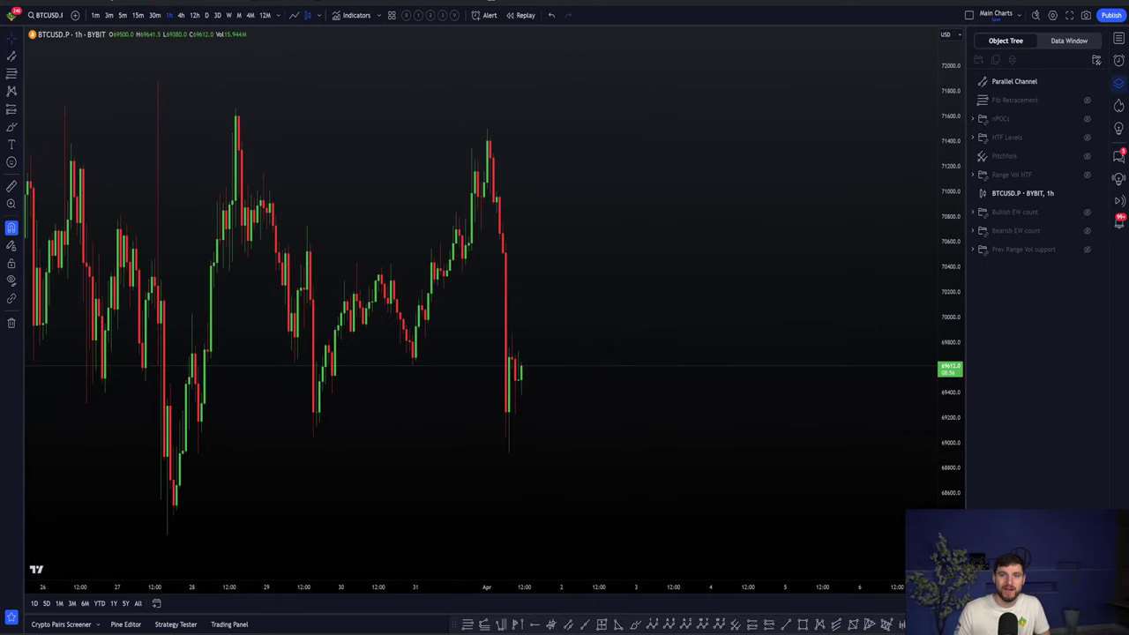